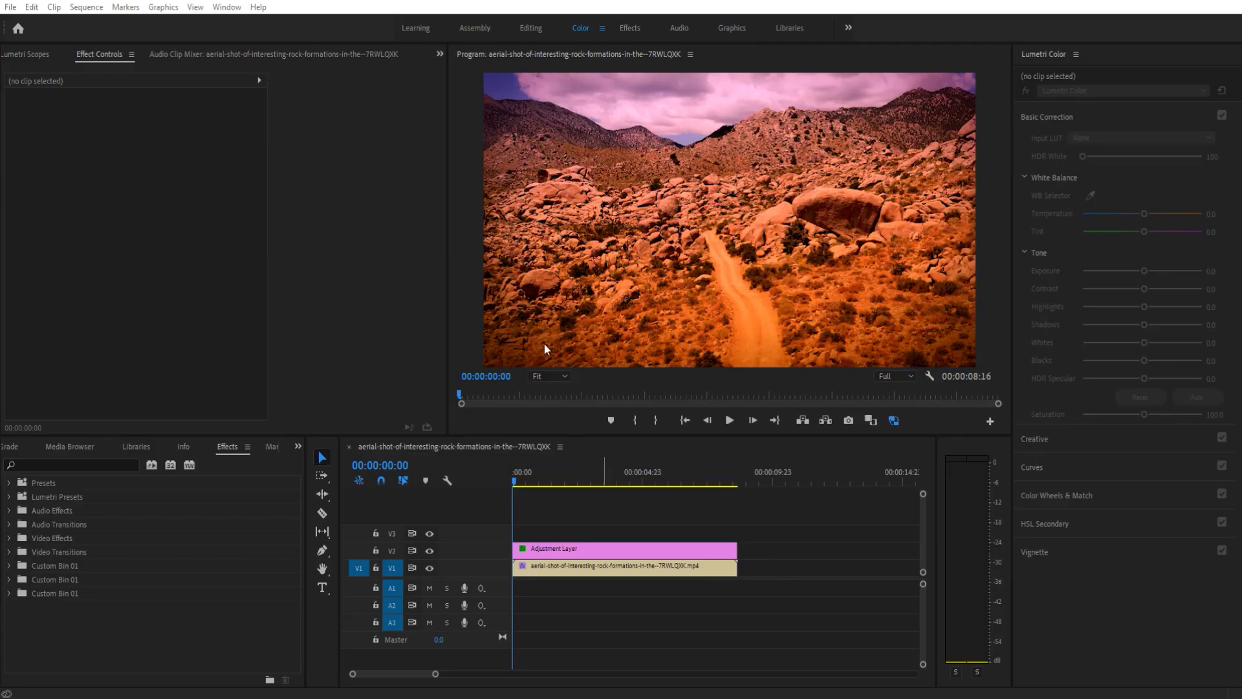
- Play the graded desert footage in a maximized Program Monitor
key(grave)
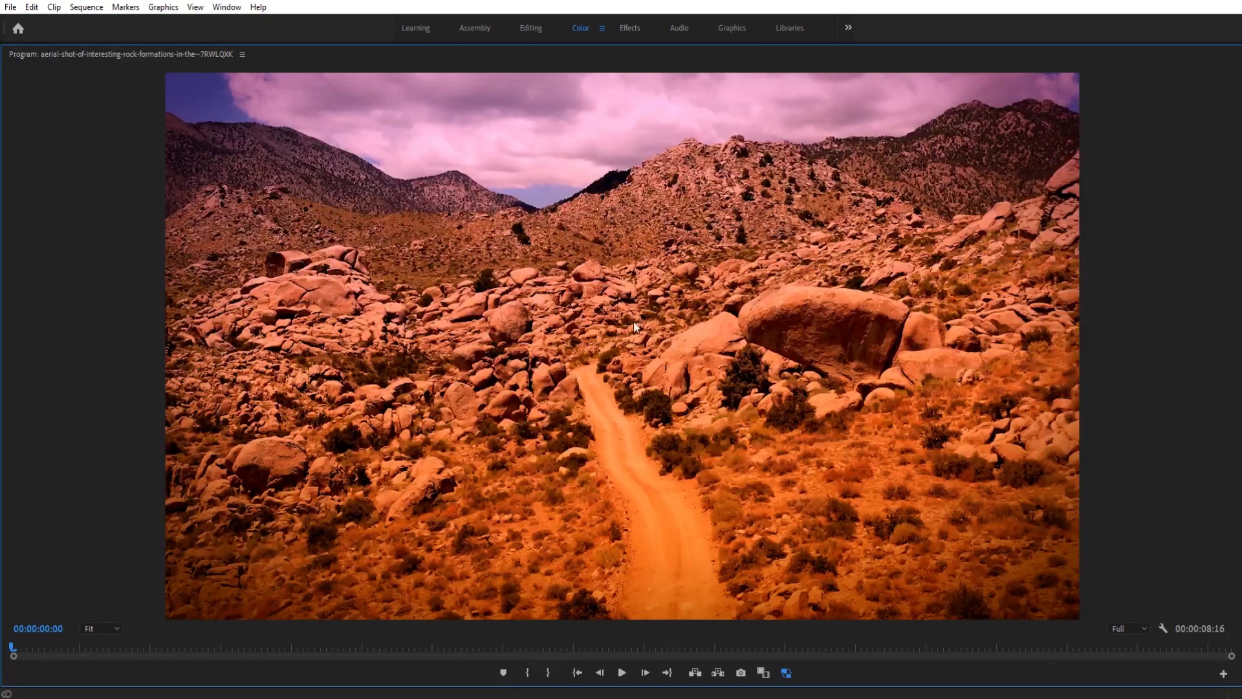
key(space)
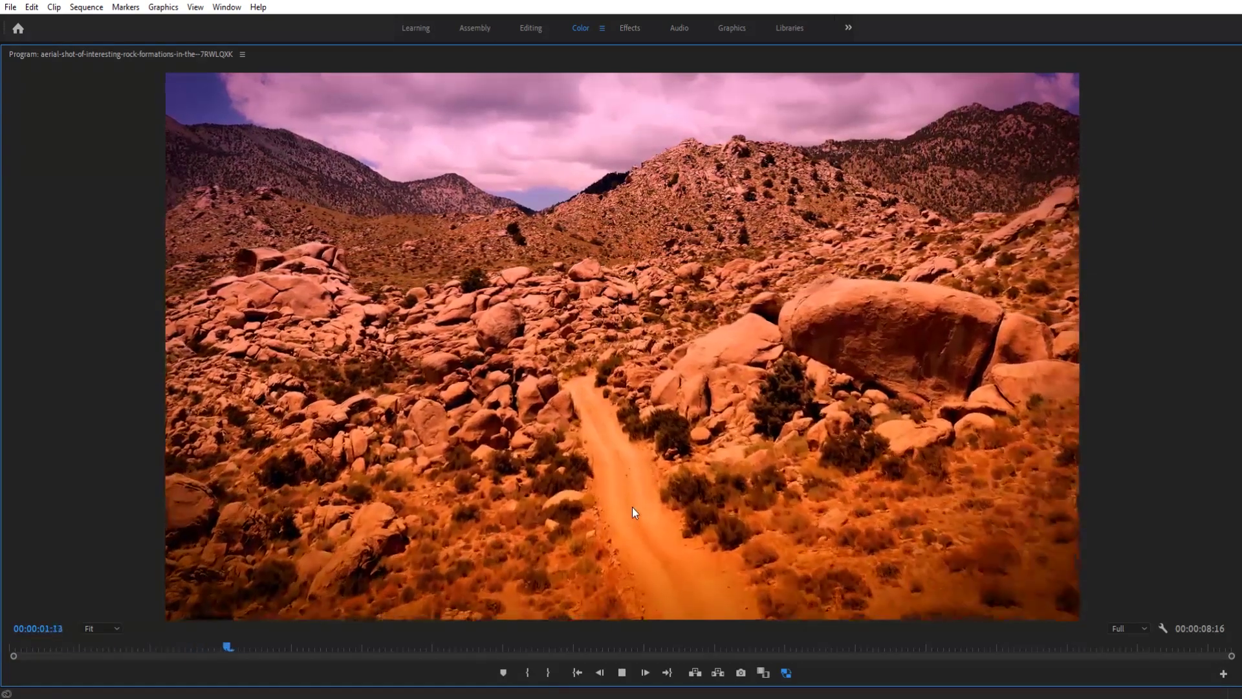
key(space)
key(grave)
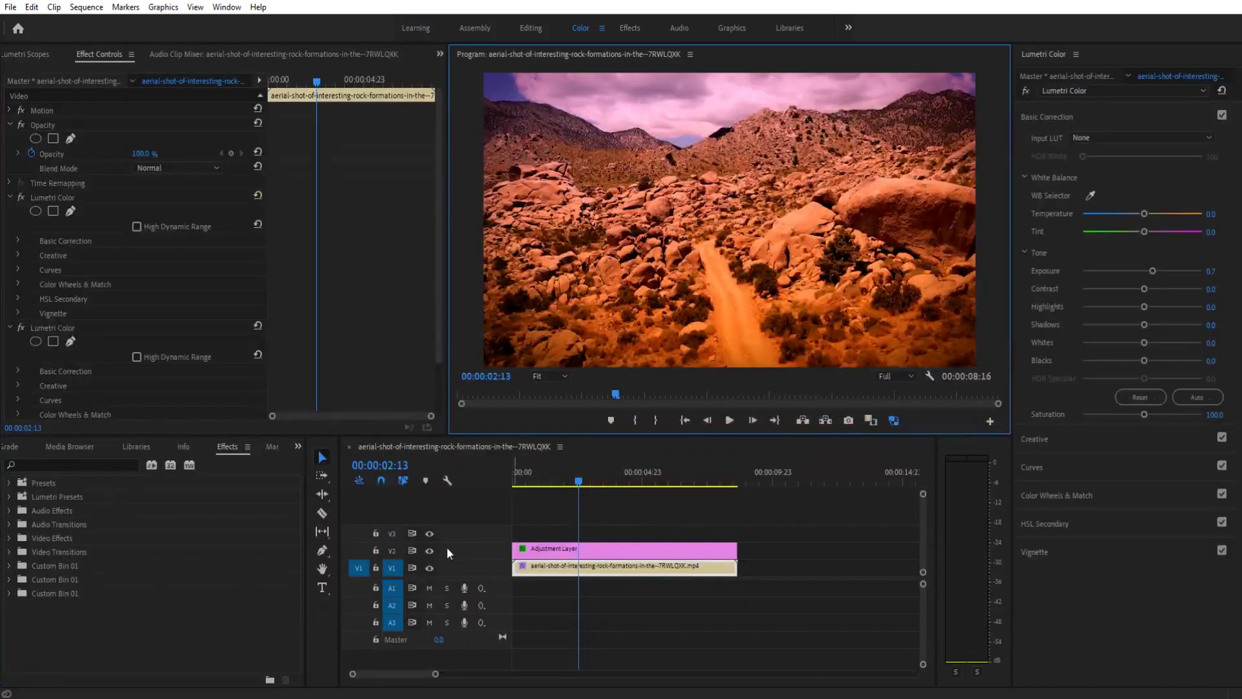
- Hide the V2 adjustment layer and play the ungraded footage full-screen for comparison
click(429, 550)
key(grave)
key(space)
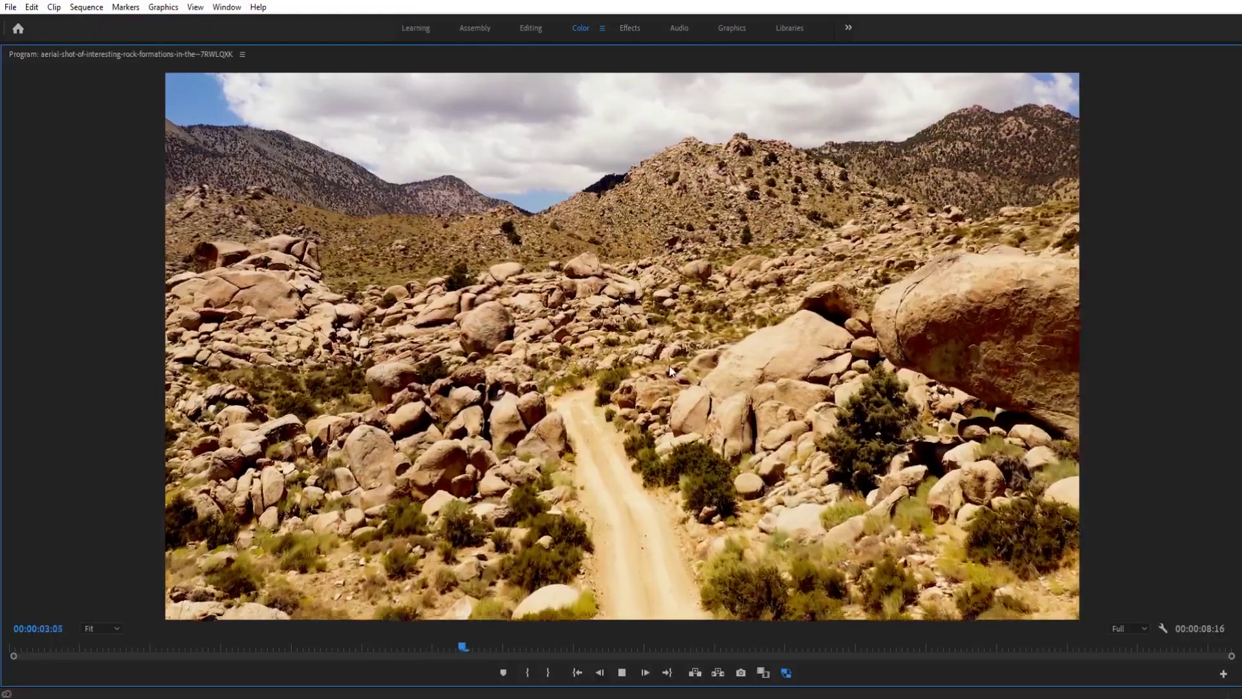
key(space)
key(grave)
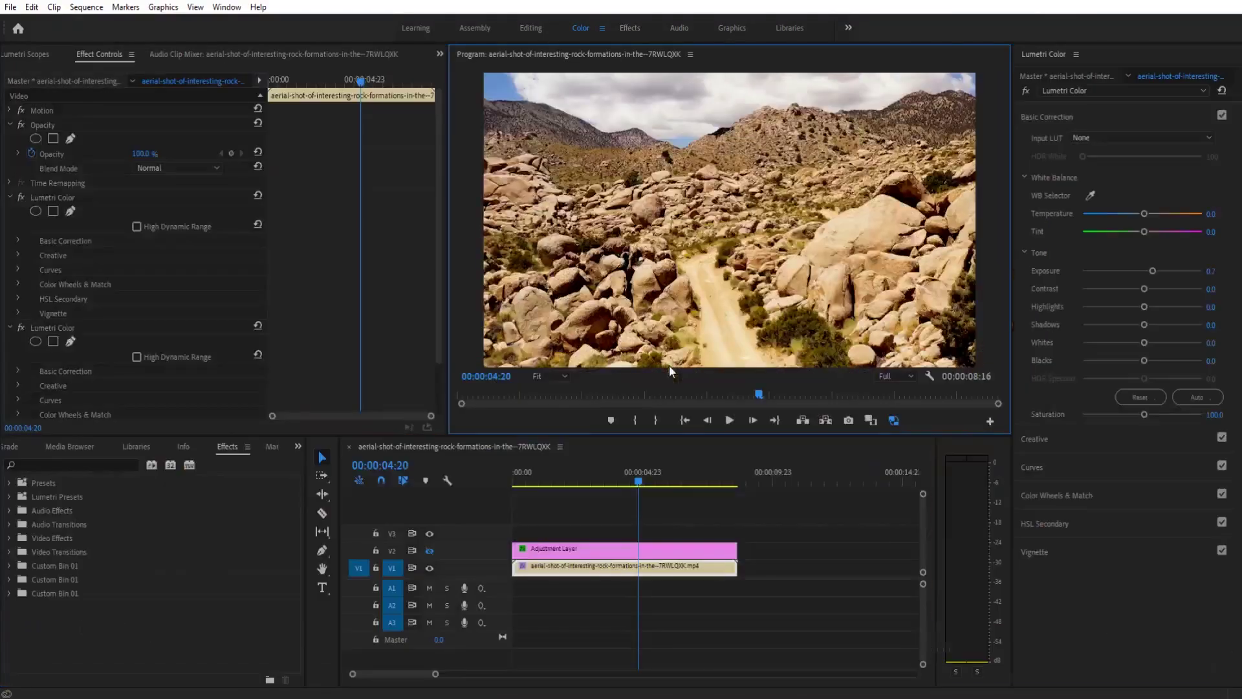
- Re-enable the adjustment layer and replay the graded footage full-screen from about one second in
click(430, 550)
key(grave)
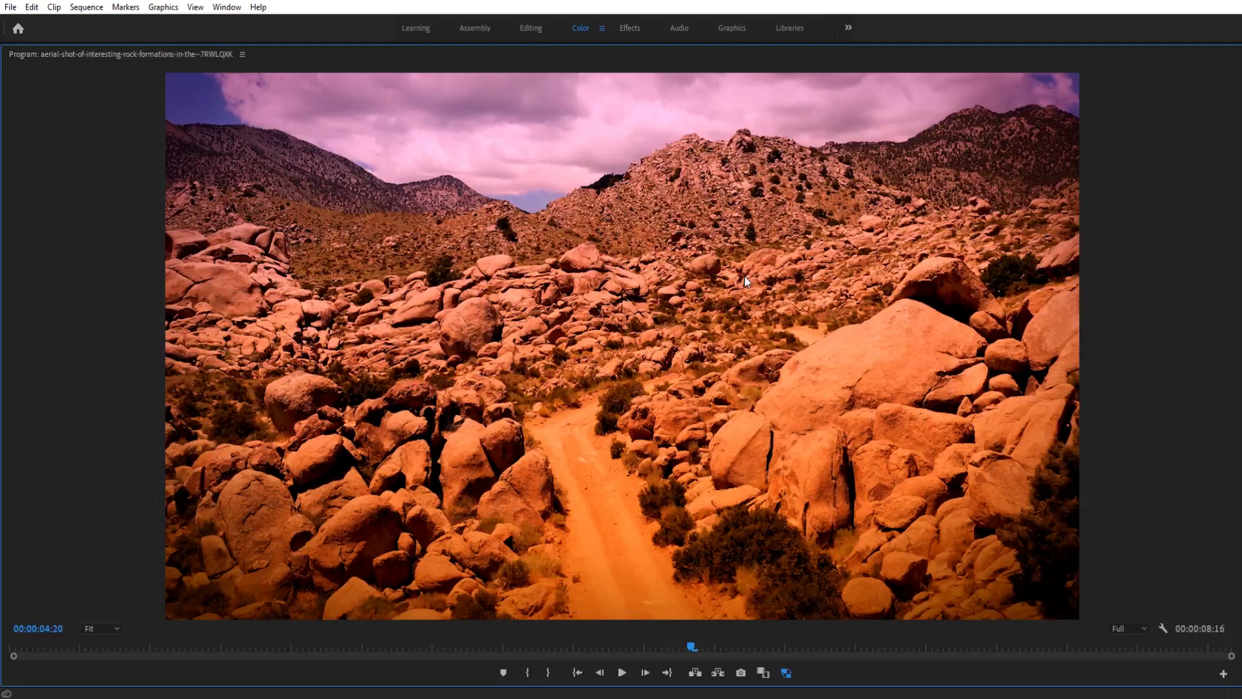
key(space)
drag(749, 644, 176, 648)
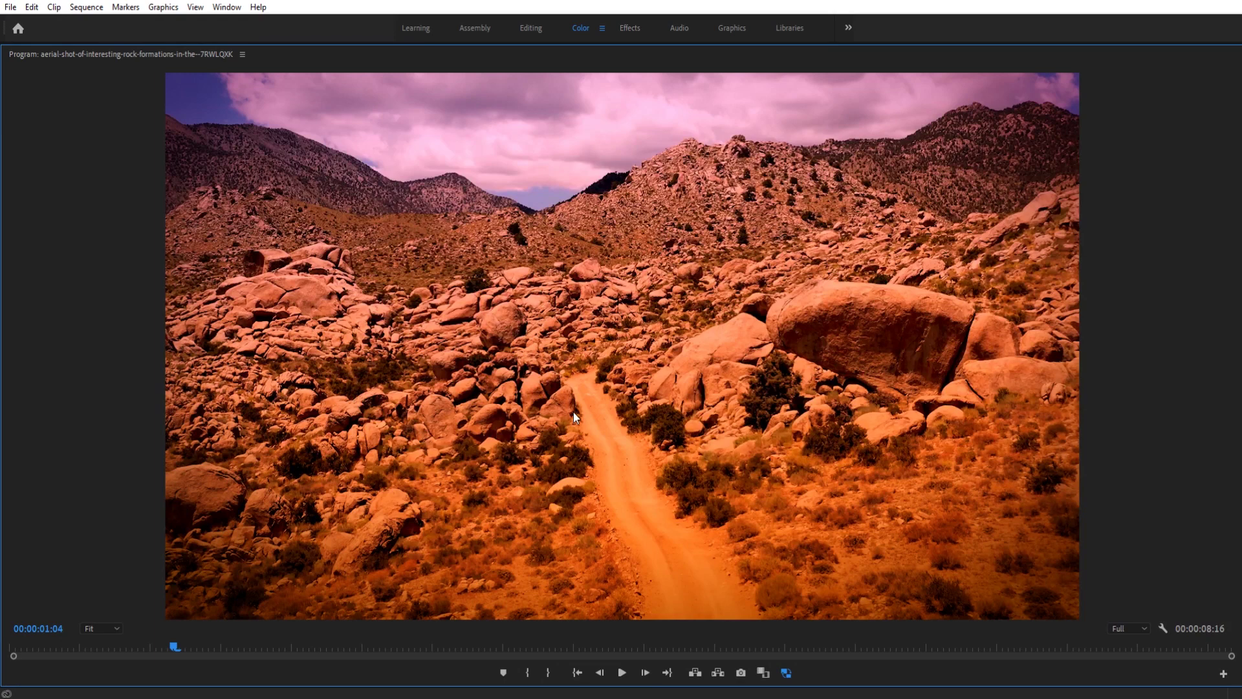
key(grave)
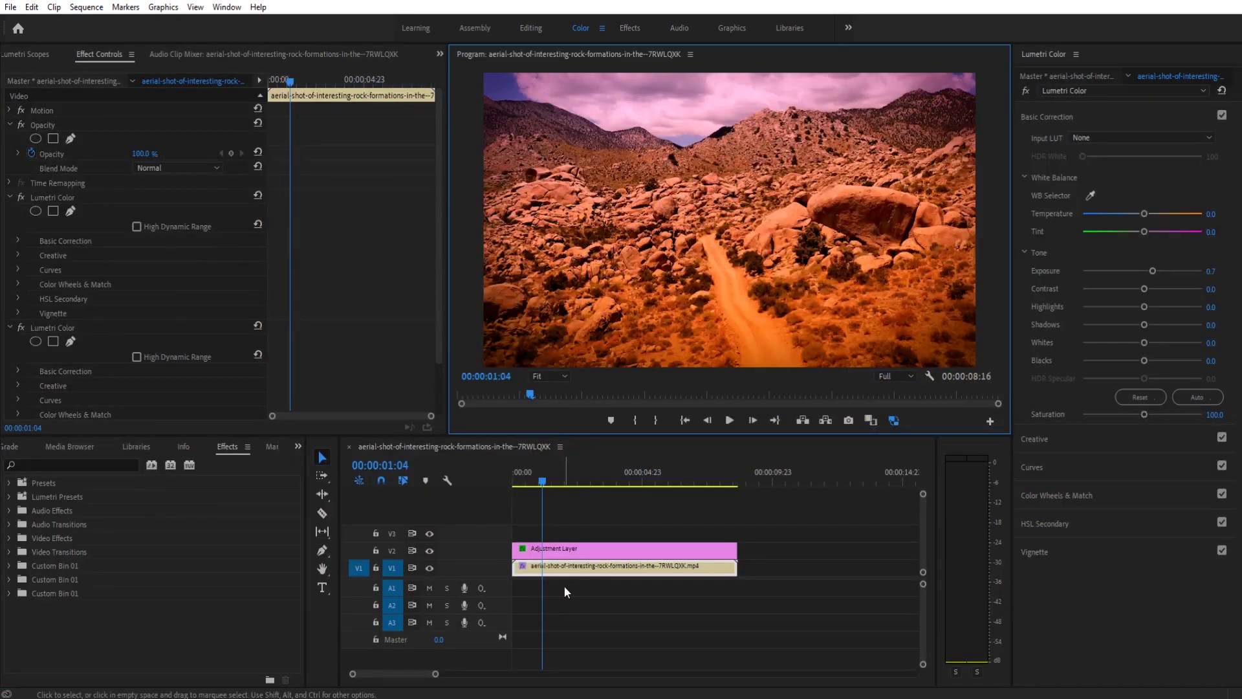
- Close the graded sequence, build a new sequence from the aerial clip, and set exposure to 0.8
click(349, 447)
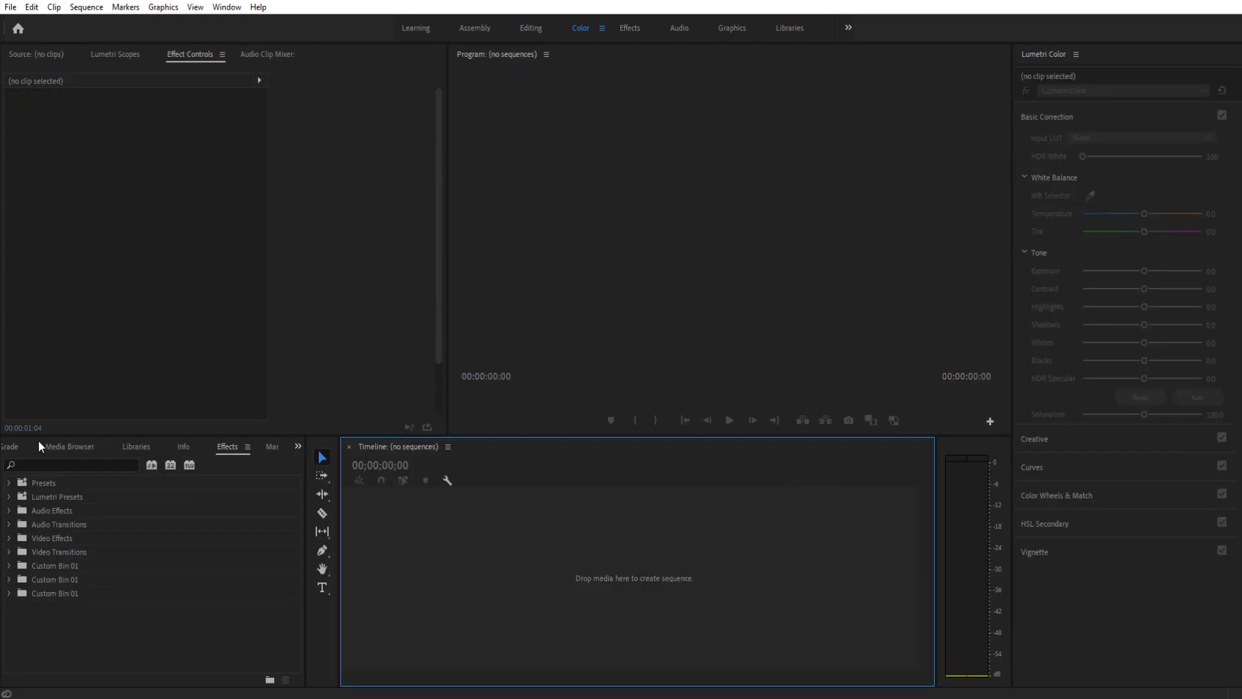
click(8, 447)
click(105, 540)
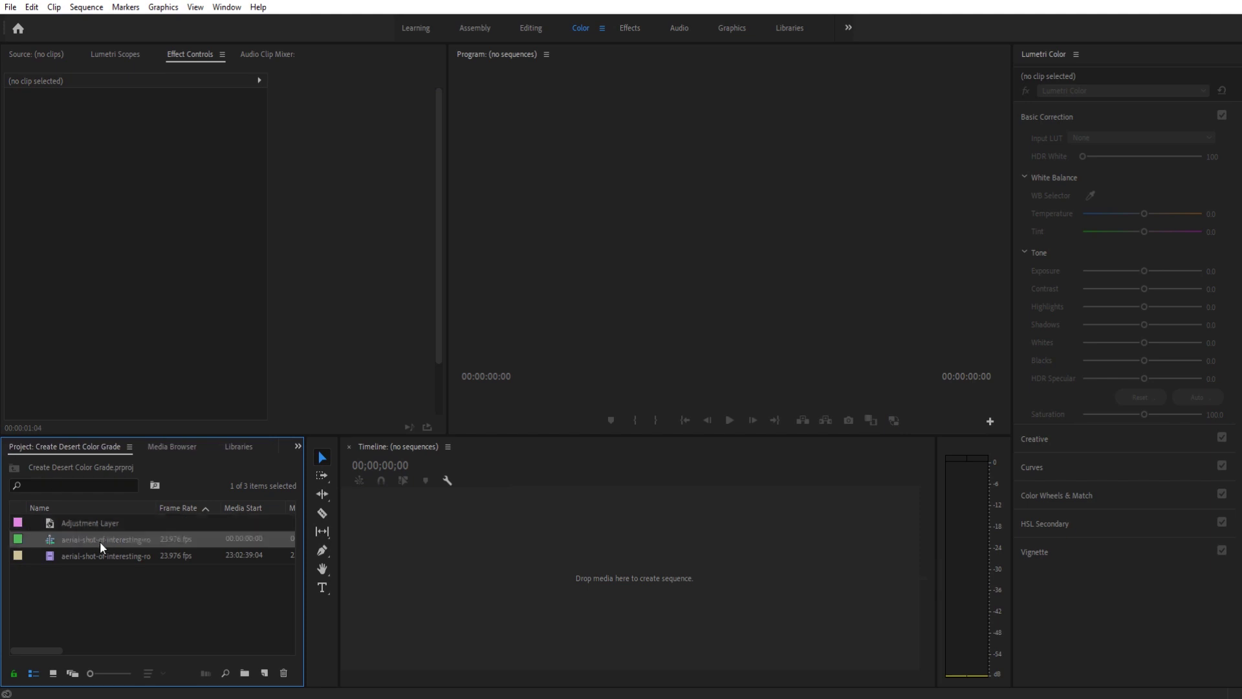
click(104, 556)
drag(91, 557, 485, 580)
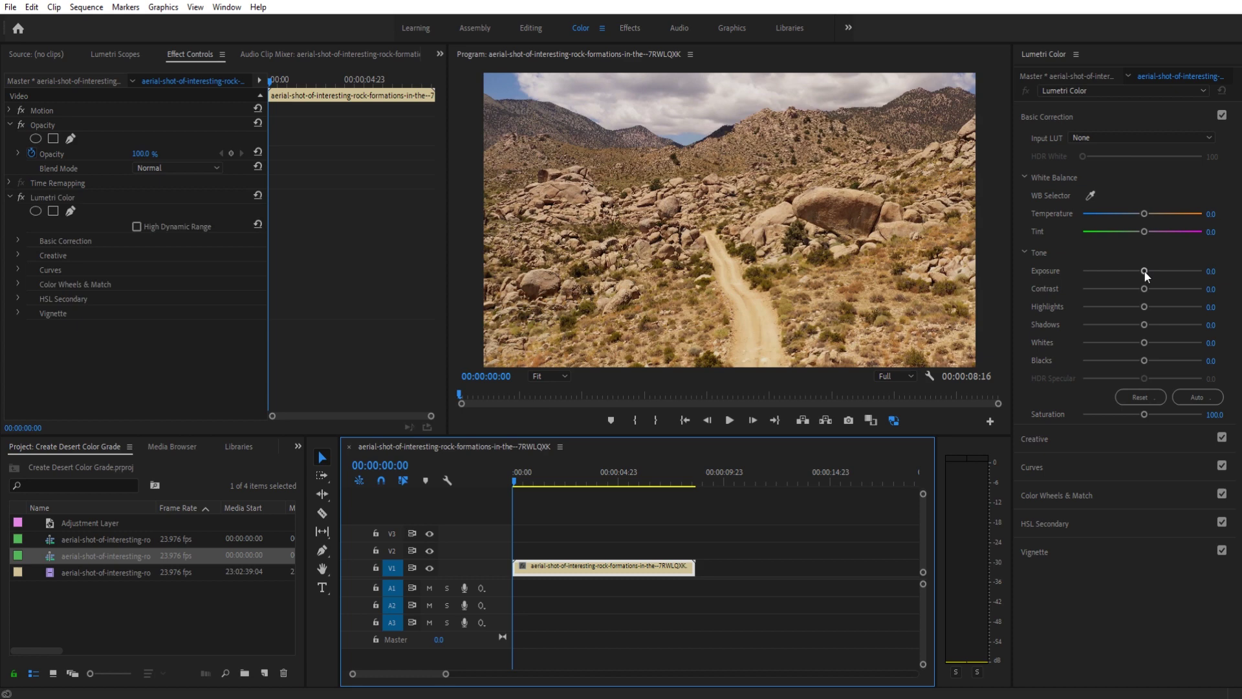
drag(1144, 271, 1152, 271)
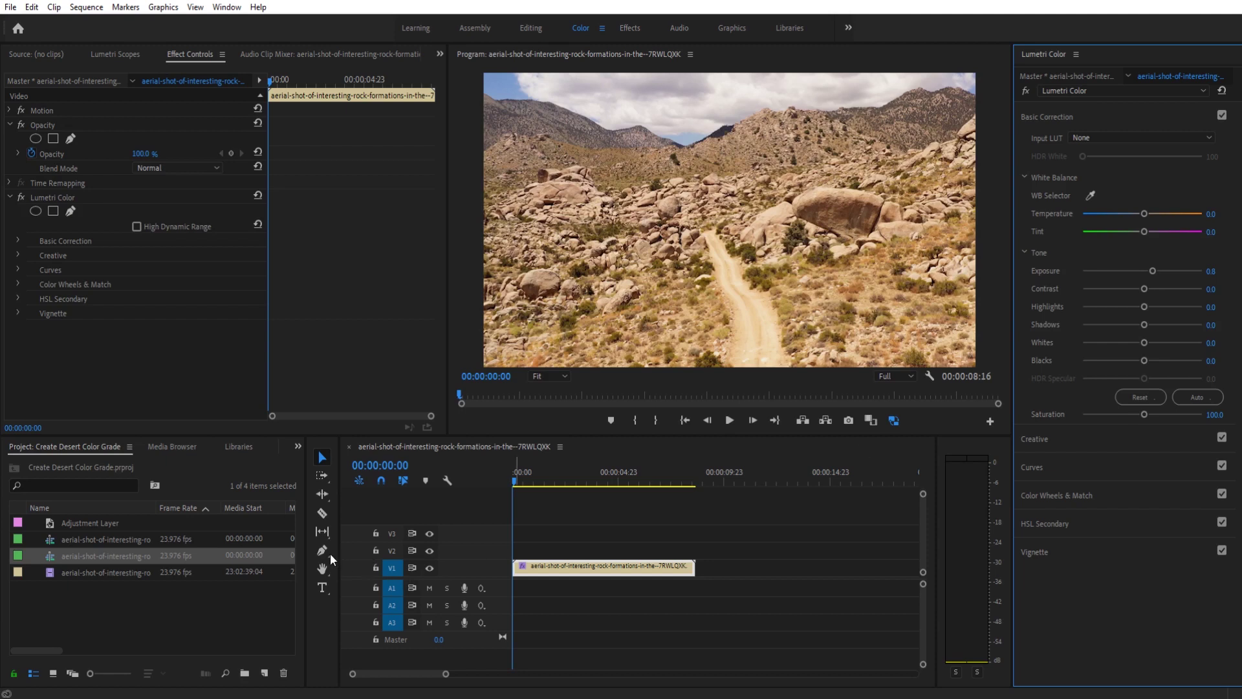
- Create a 3840×2160 adjustment layer and place it on V2 above the desert clip
click(264, 673)
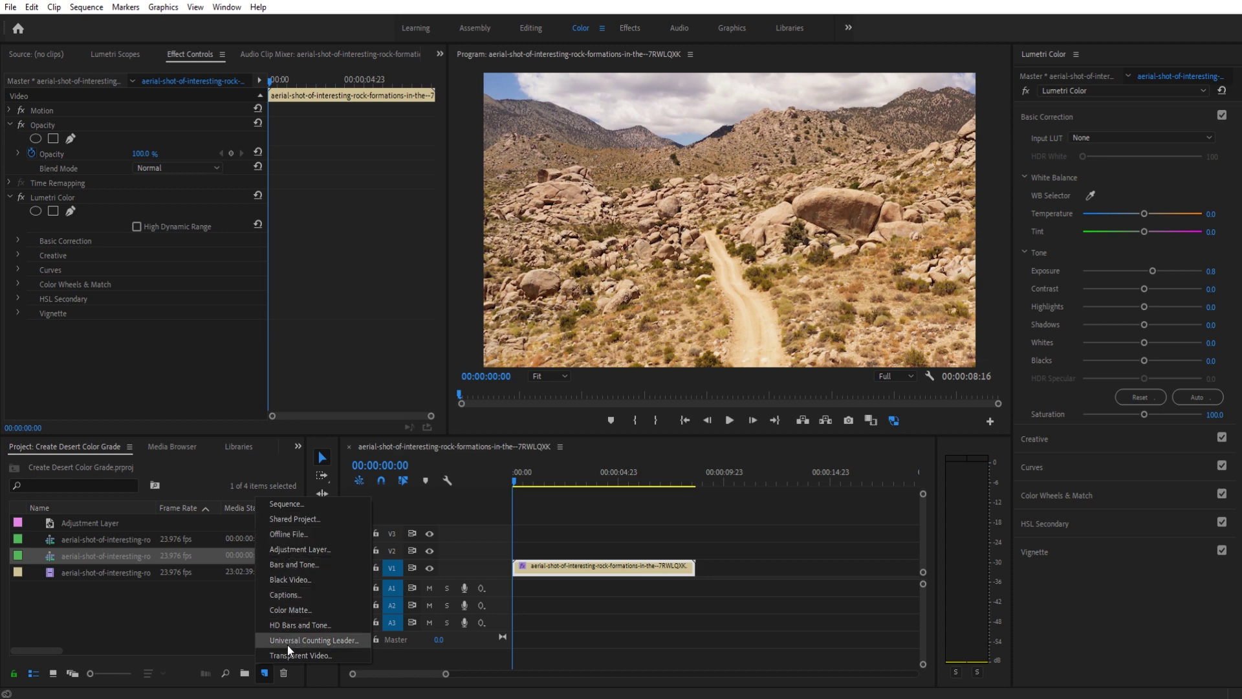
click(293, 549)
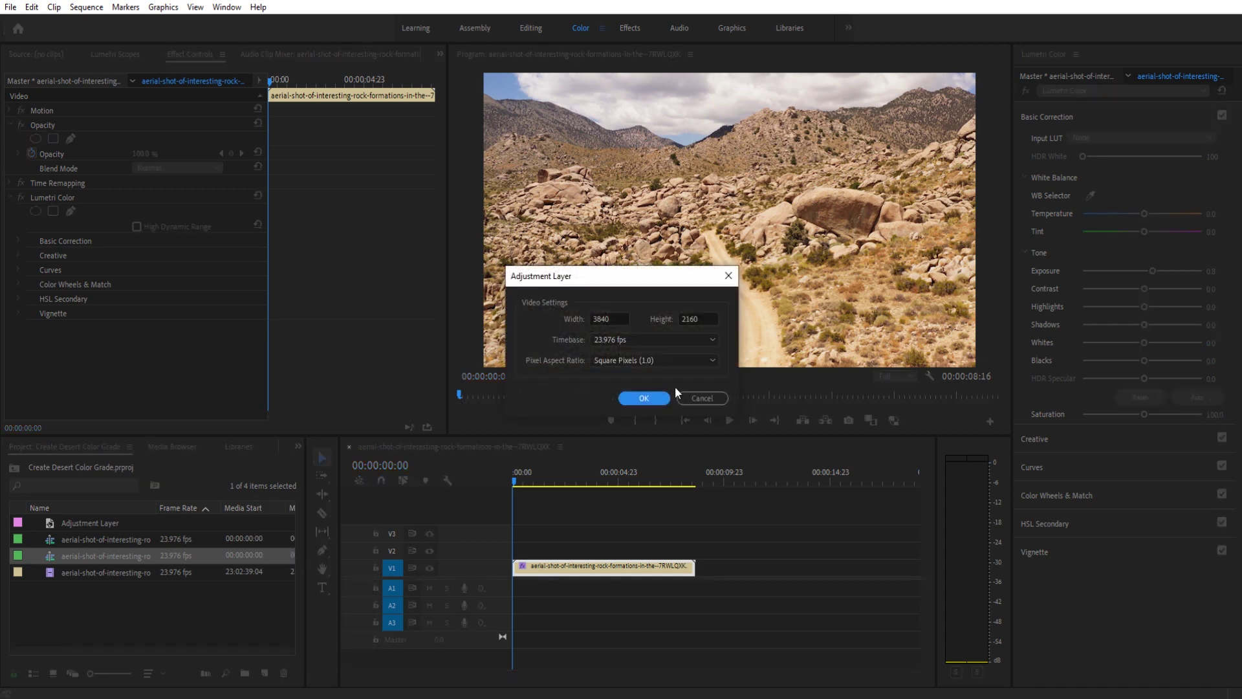
click(644, 398)
drag(87, 540, 520, 554)
click(681, 538)
- Cut the adjustment layer at the clip's end, delete the excess, and show the Effects panel
key(c)
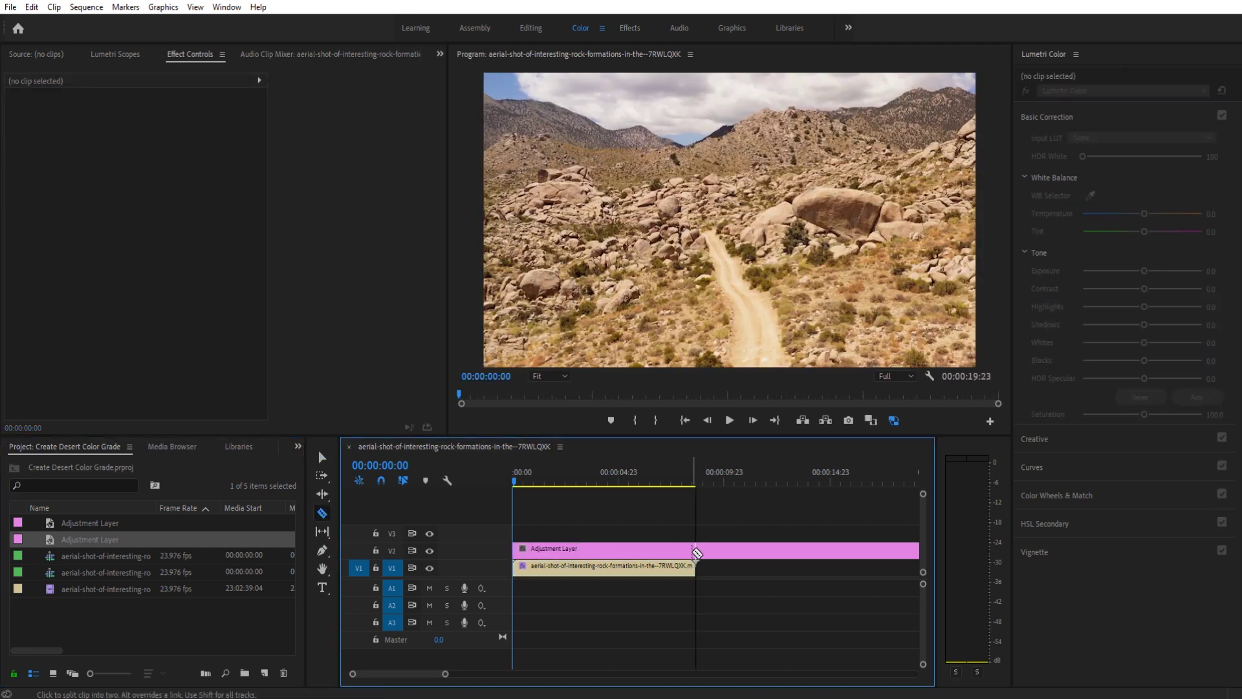
click(697, 552)
key(v)
click(720, 548)
key(Delete)
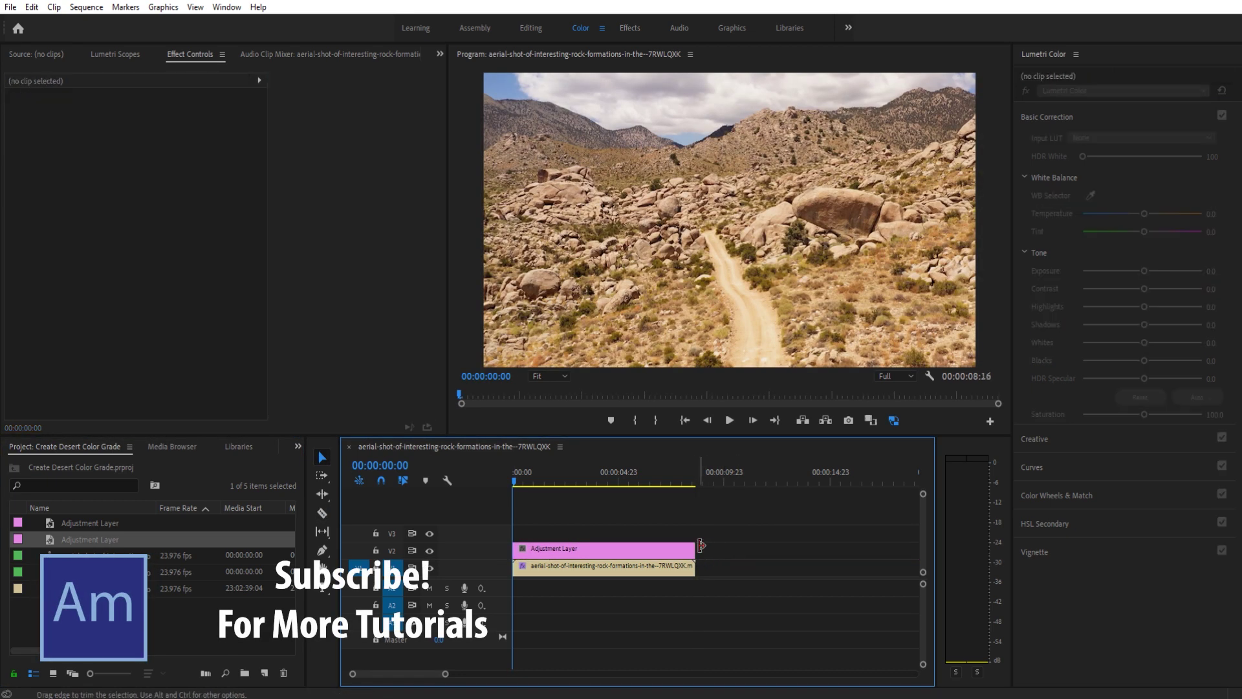
click(670, 548)
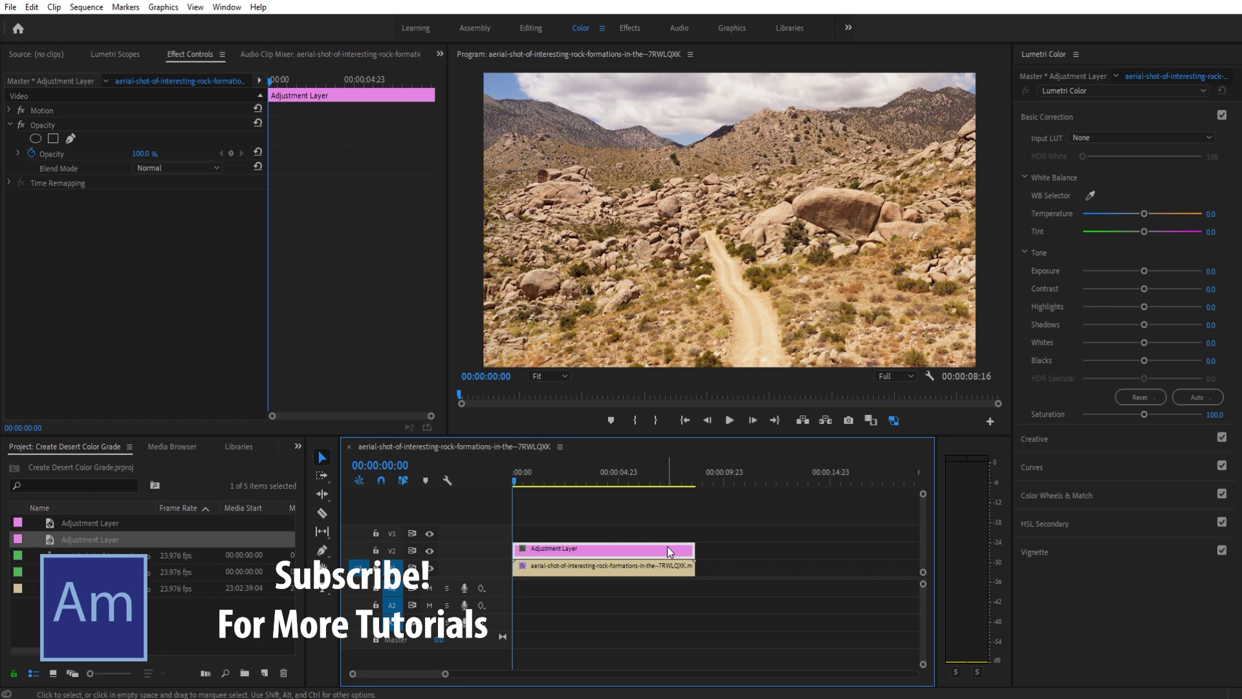
click(295, 451)
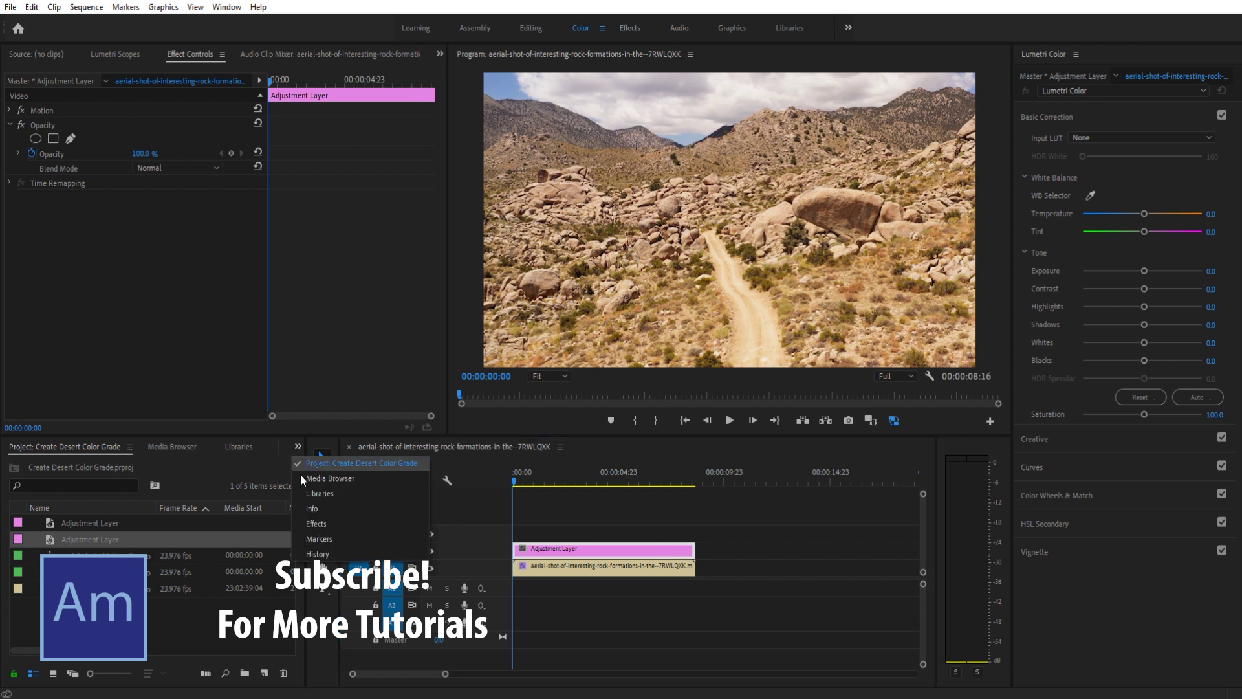
click(308, 518)
- Search 'ramp' and drag the Ramp effect onto the adjustment layer
click(92, 463)
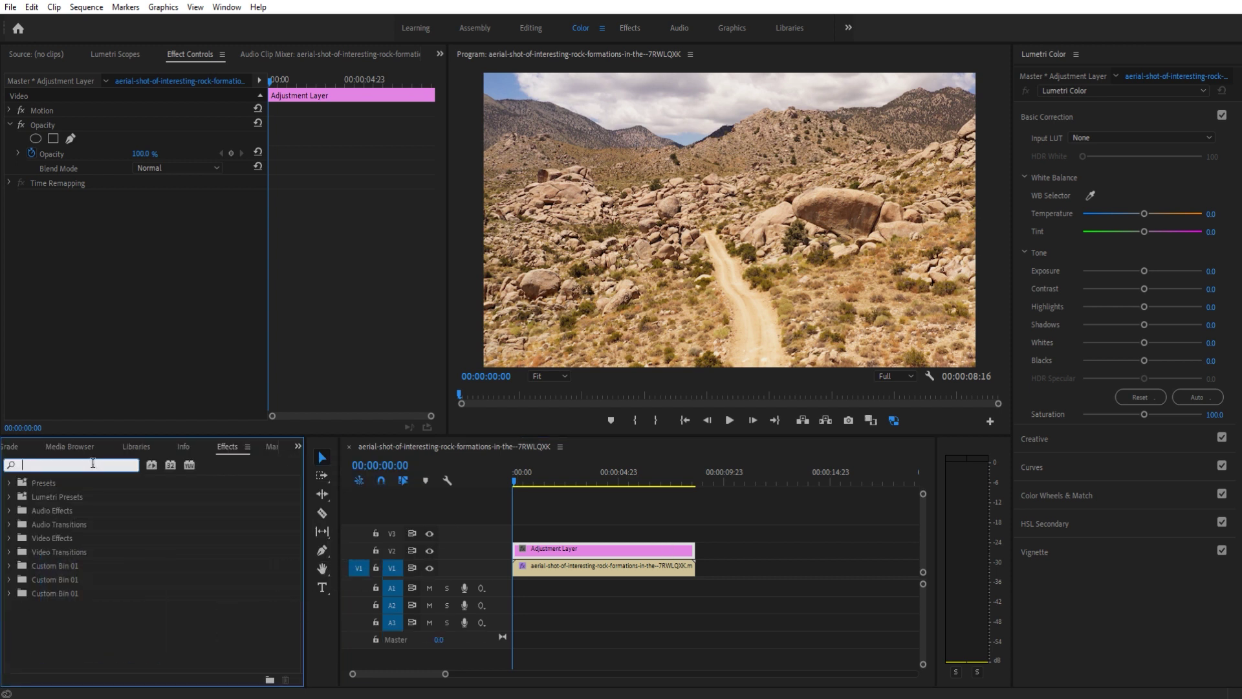
text(ramp)
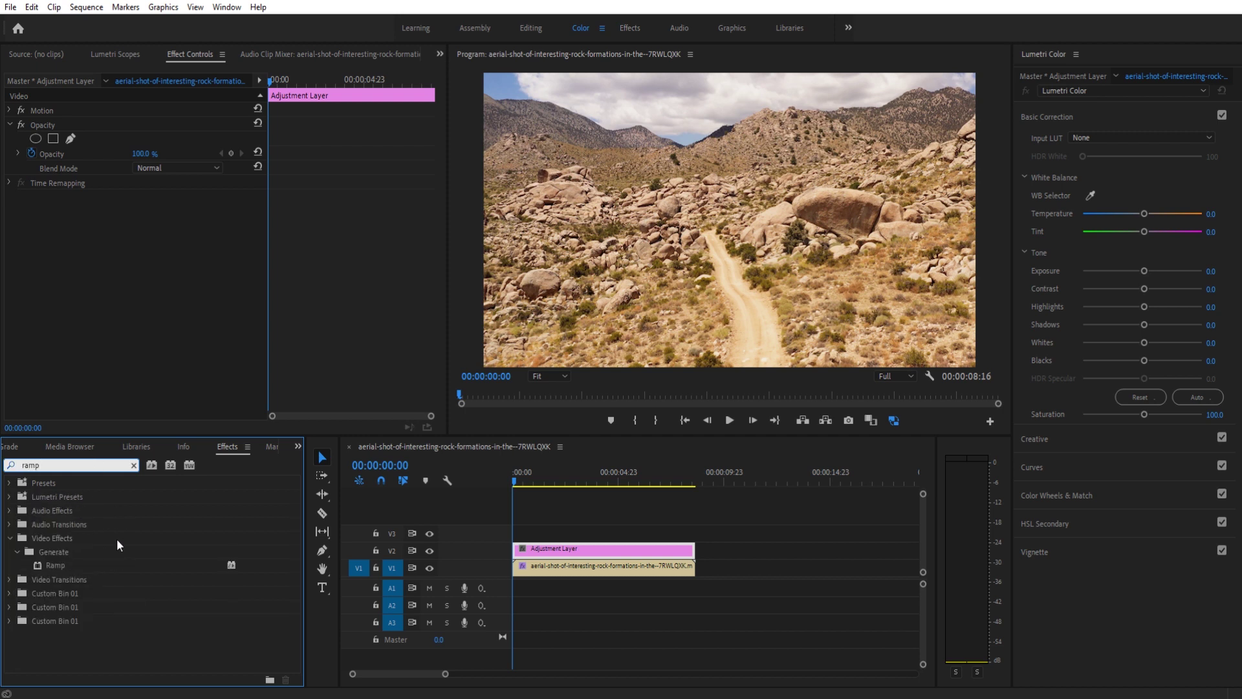
drag(65, 566, 559, 548)
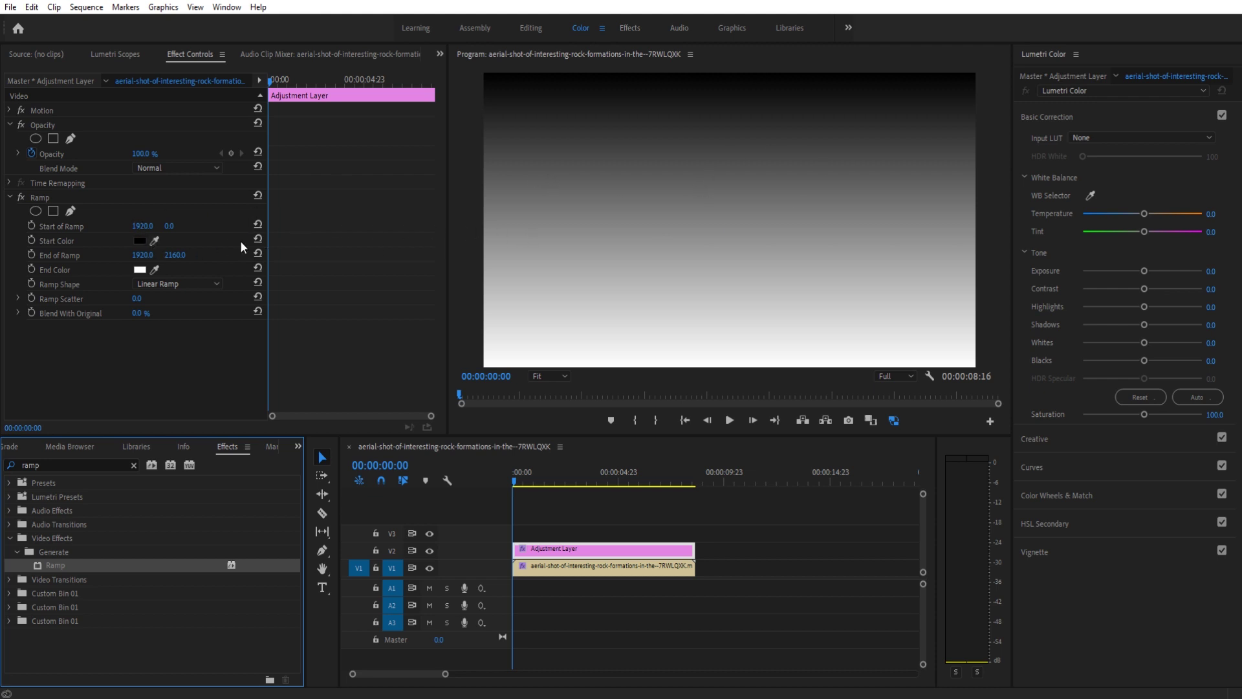
- Set the ramp's Start Color to pink FA67C8
click(140, 242)
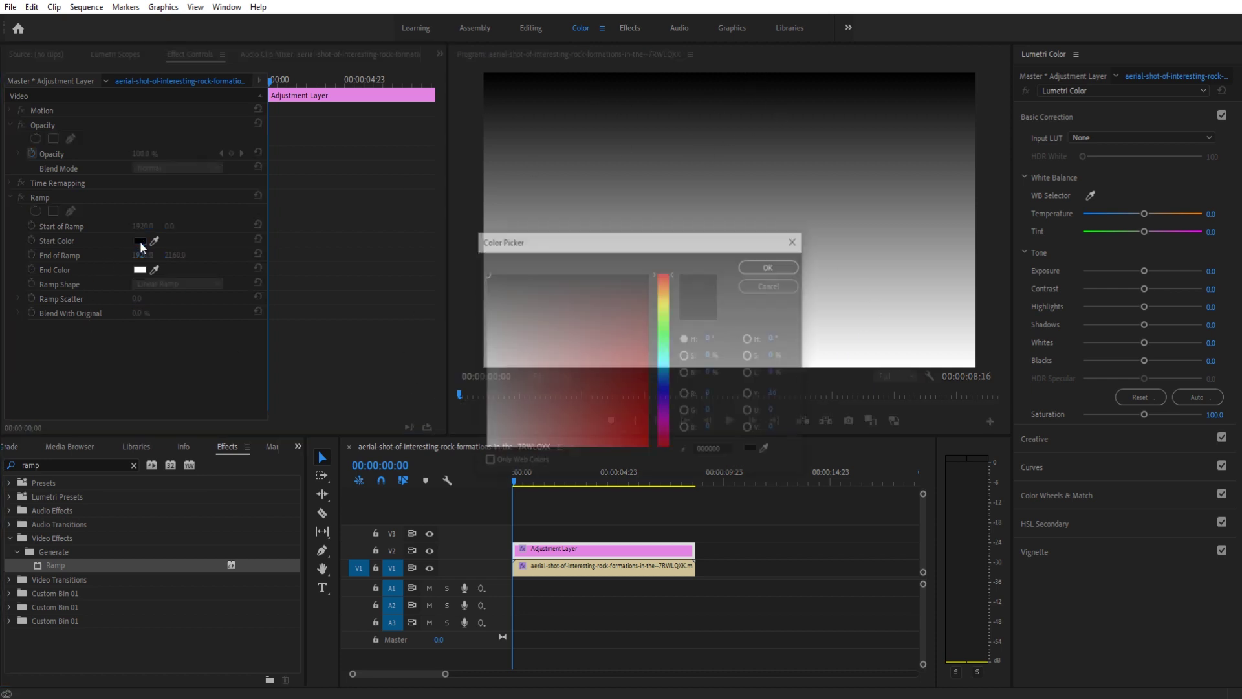
mouse_move(661, 418)
mouse_down()
mouse_move(658, 432)
mouse_move(642, 424)
mouse_move(646, 445)
mouse_move(581, 445)
mouse_up()
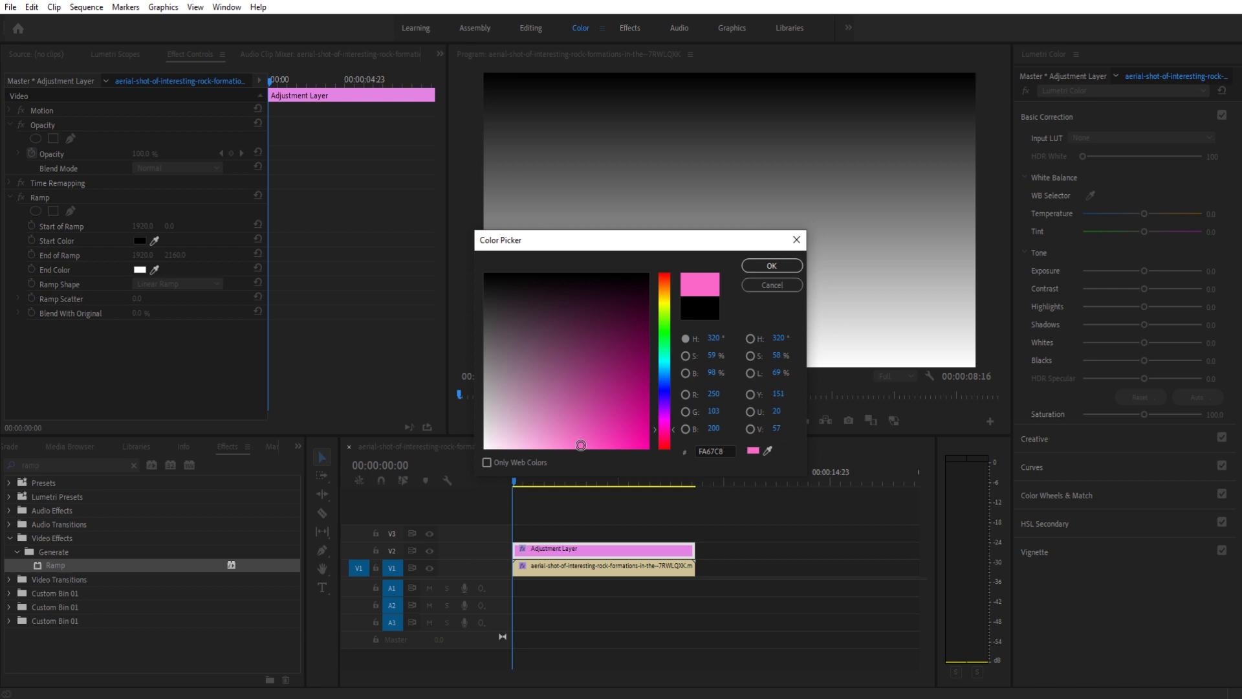
click(787, 265)
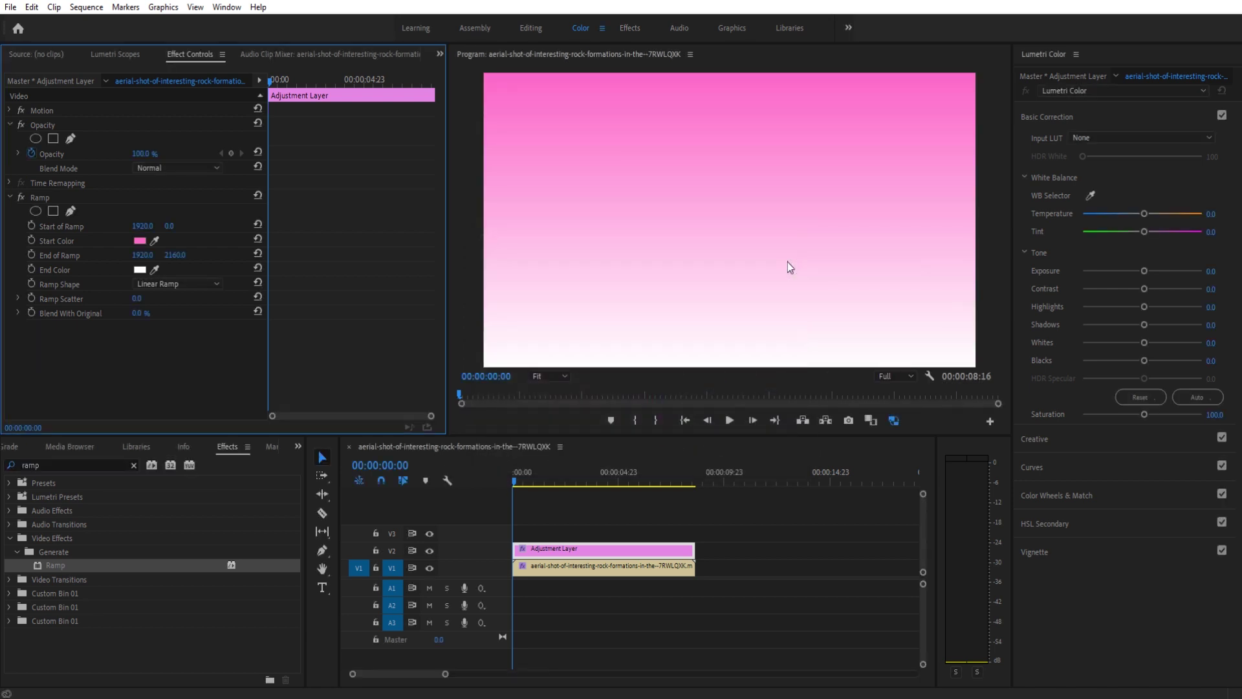
- Set the ramp's End Color to a fully saturated orange FF7800
click(139, 270)
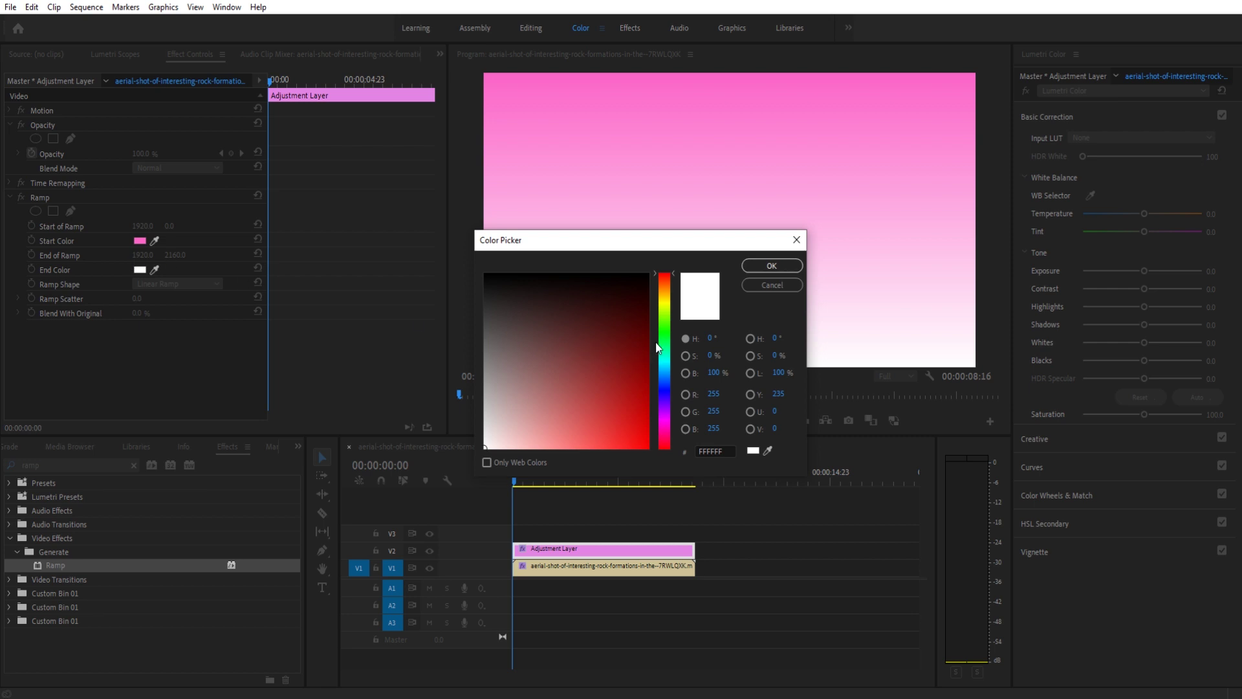
drag(662, 347, 665, 286)
click(652, 441)
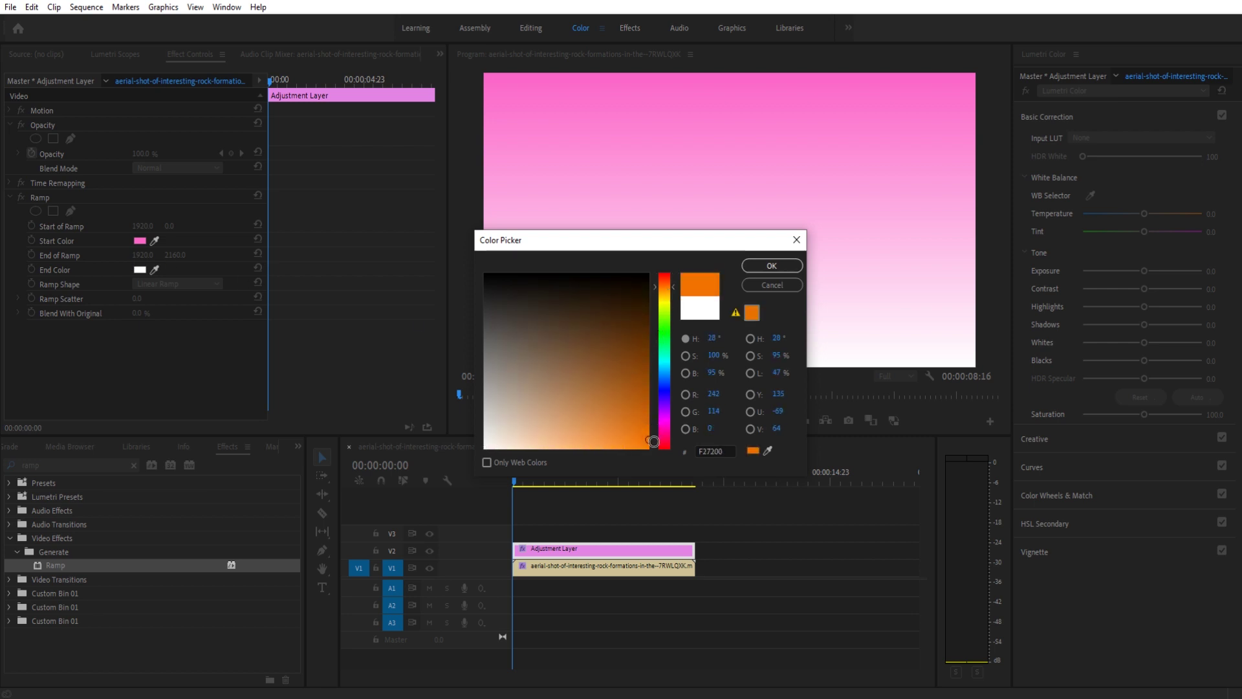
drag(654, 441, 650, 448)
click(745, 267)
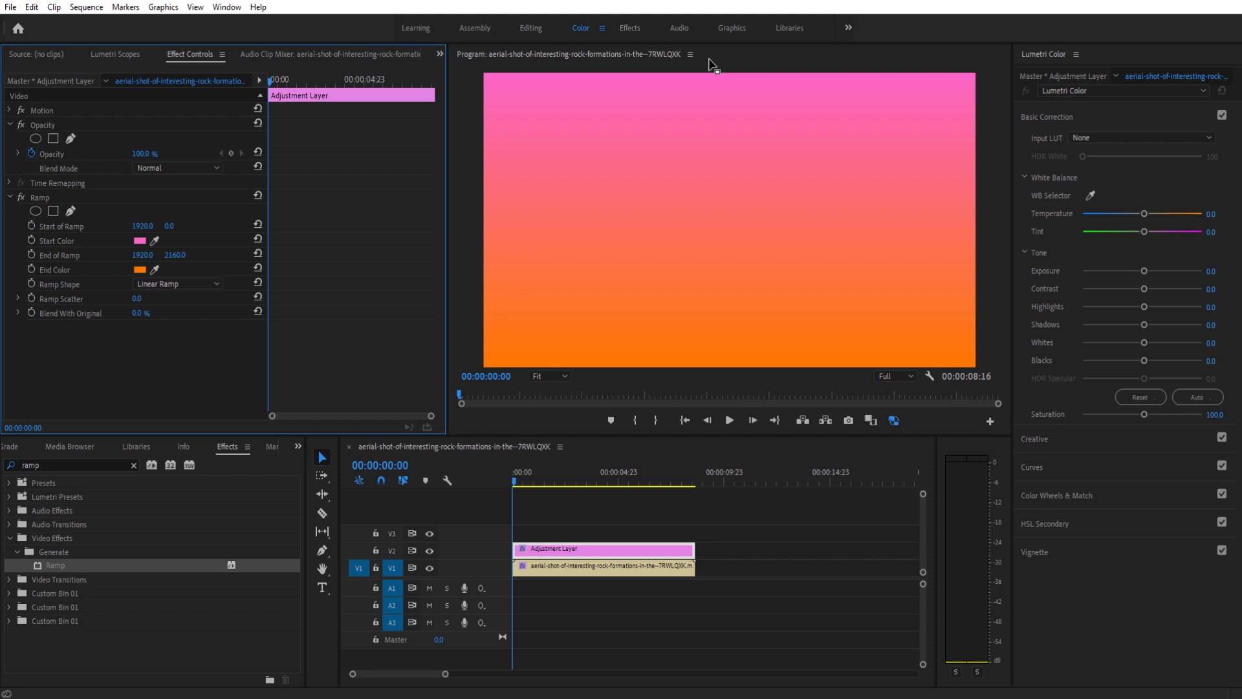
- Set the adjustment layer's Opacity blend mode to Multiply and select the Blend With Original value
click(155, 168)
click(165, 230)
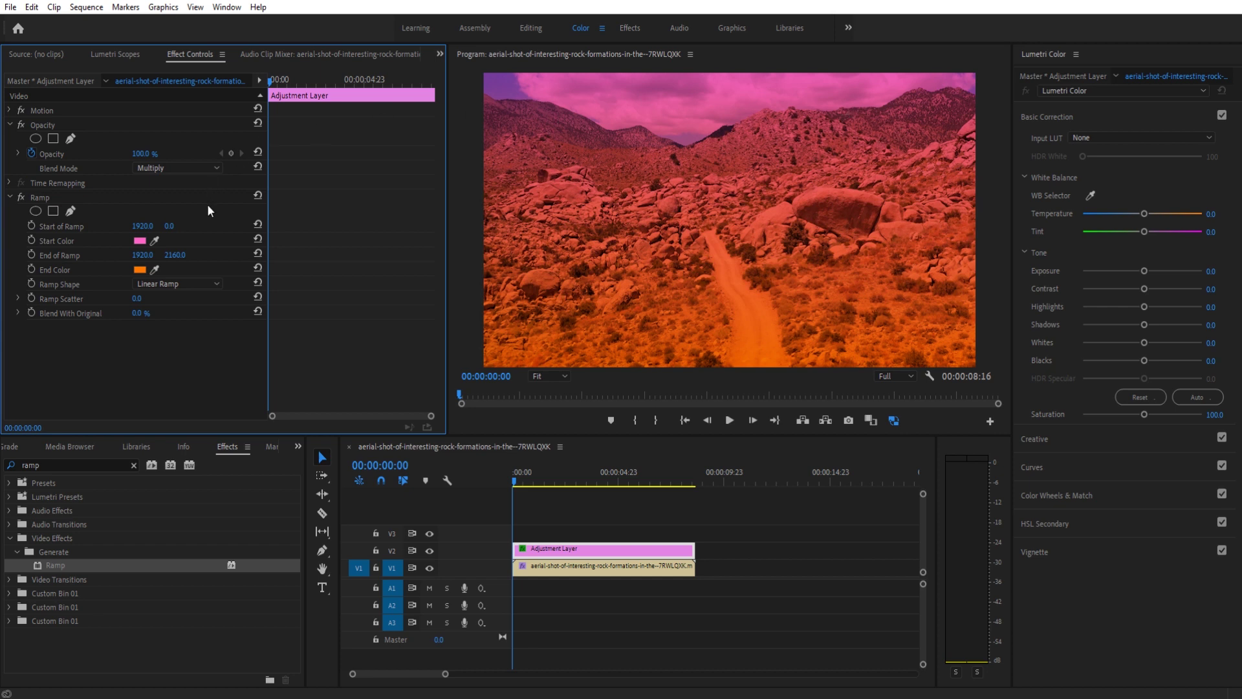
click(137, 313)
- Set the Ramp's Blend With Original to 30%
key(Return)
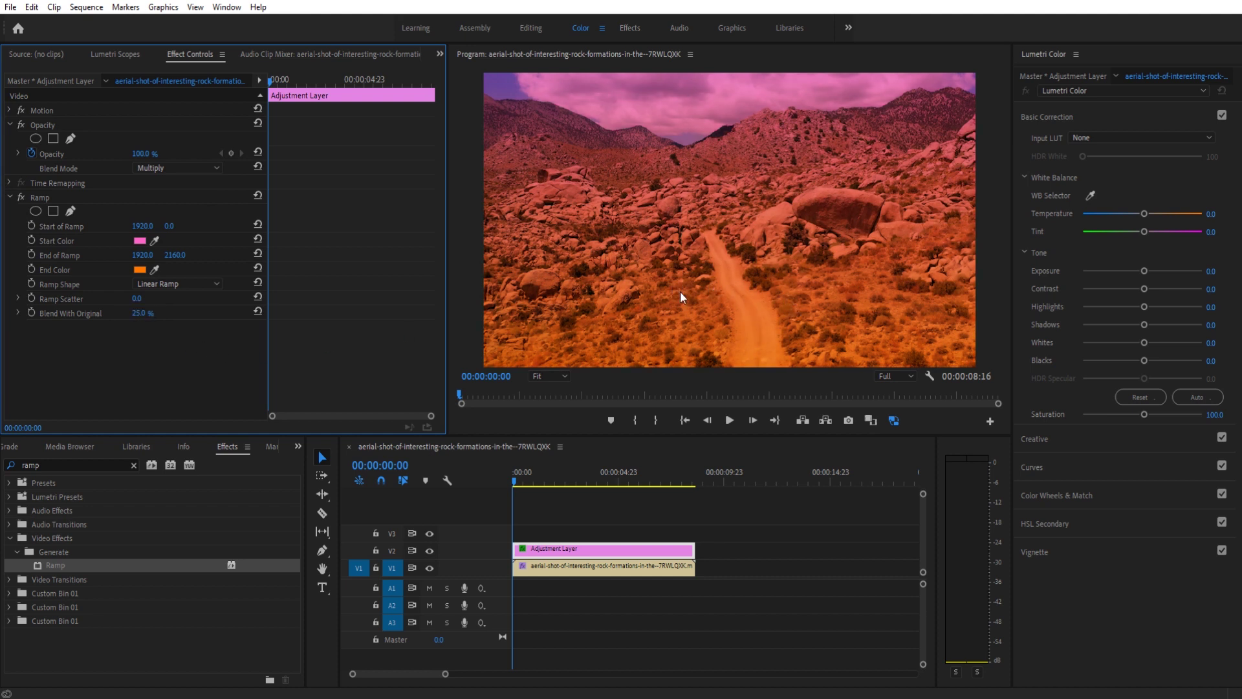
click(134, 314)
text(30)
key(Return)
- Lower the adjustment layer's opacity to 84%
drag(140, 157, 132, 158)
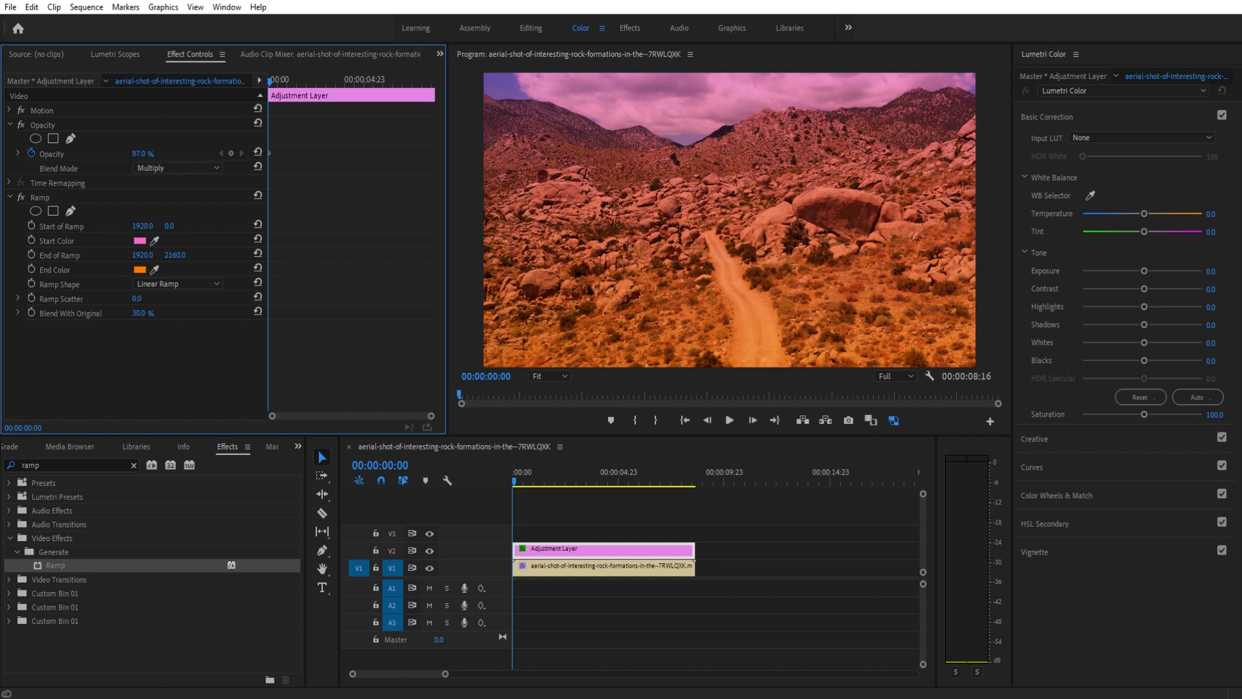
click(153, 154)
click(766, 133)
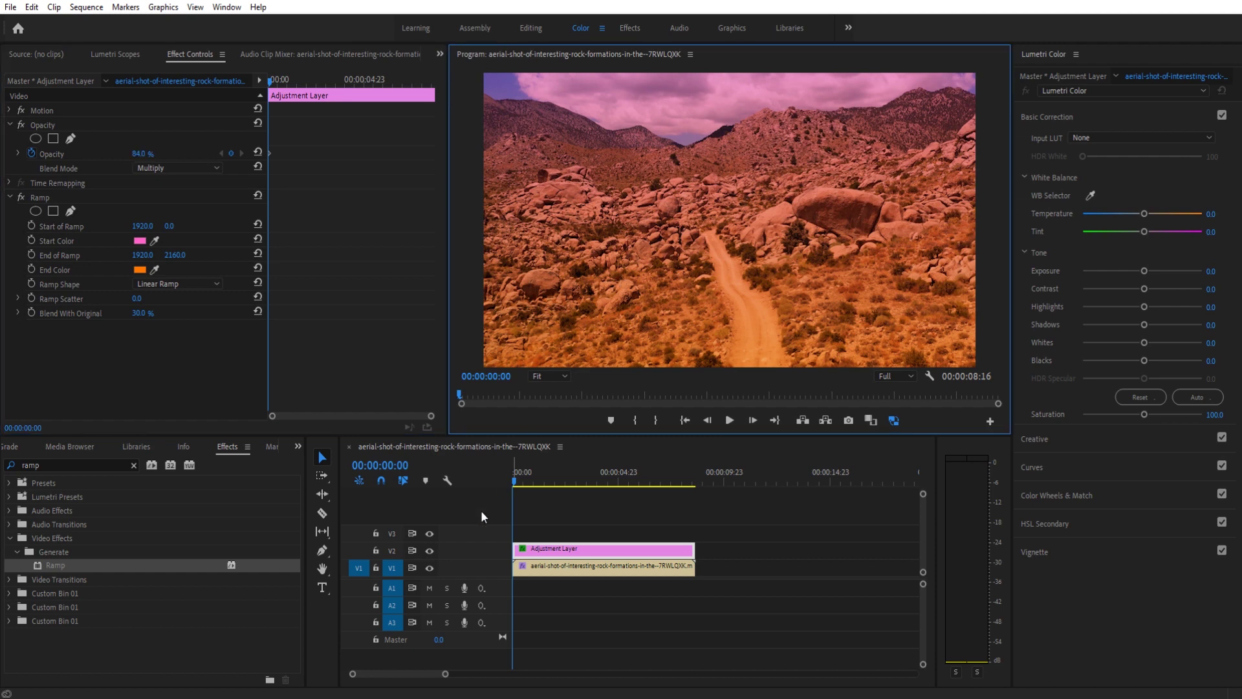
- Compare with the adjustment layer hidden, then set Ramp Scatter to 16
click(429, 549)
click(428, 549)
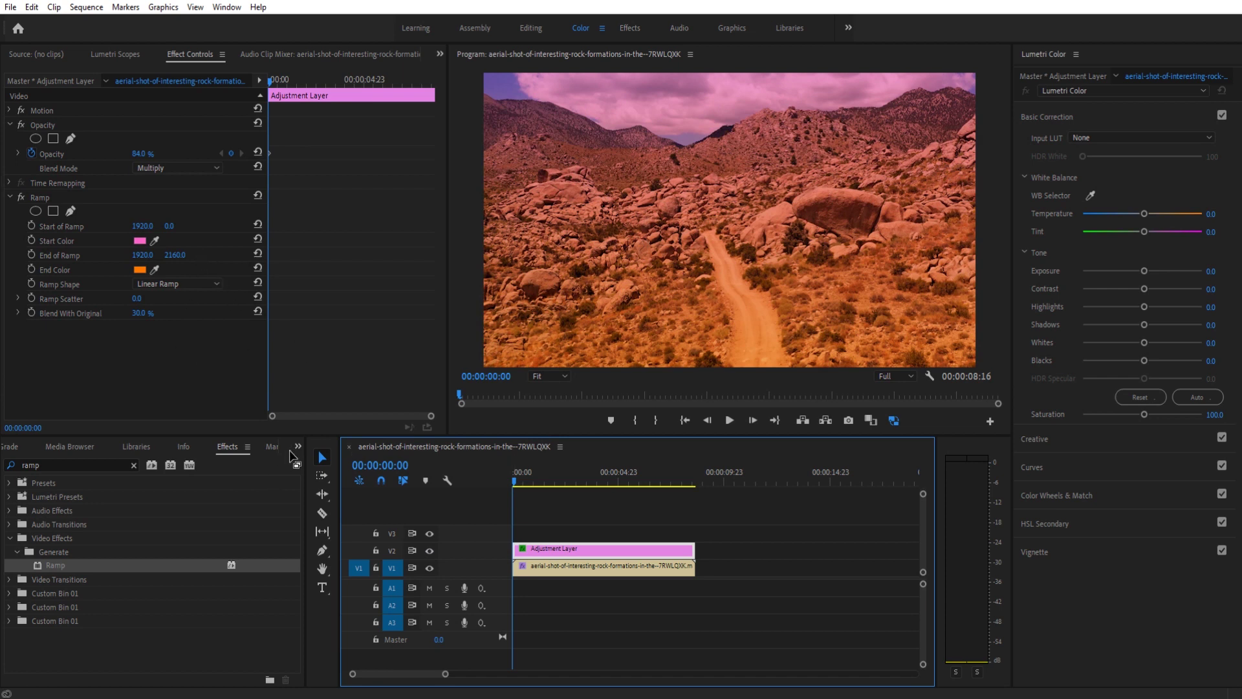
click(298, 447)
click(237, 425)
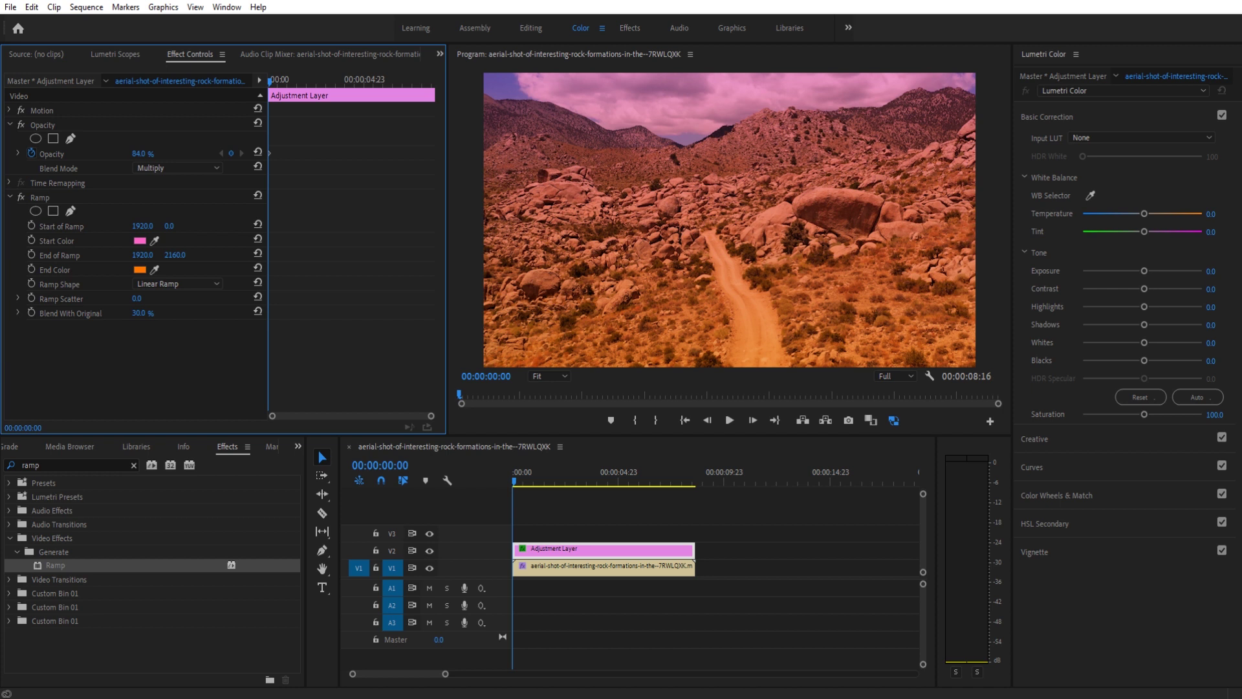
drag(136, 299, 157, 367)
- Apply Brightness & Contrast to the adjustment layer and set Contrast to 22
click(48, 462)
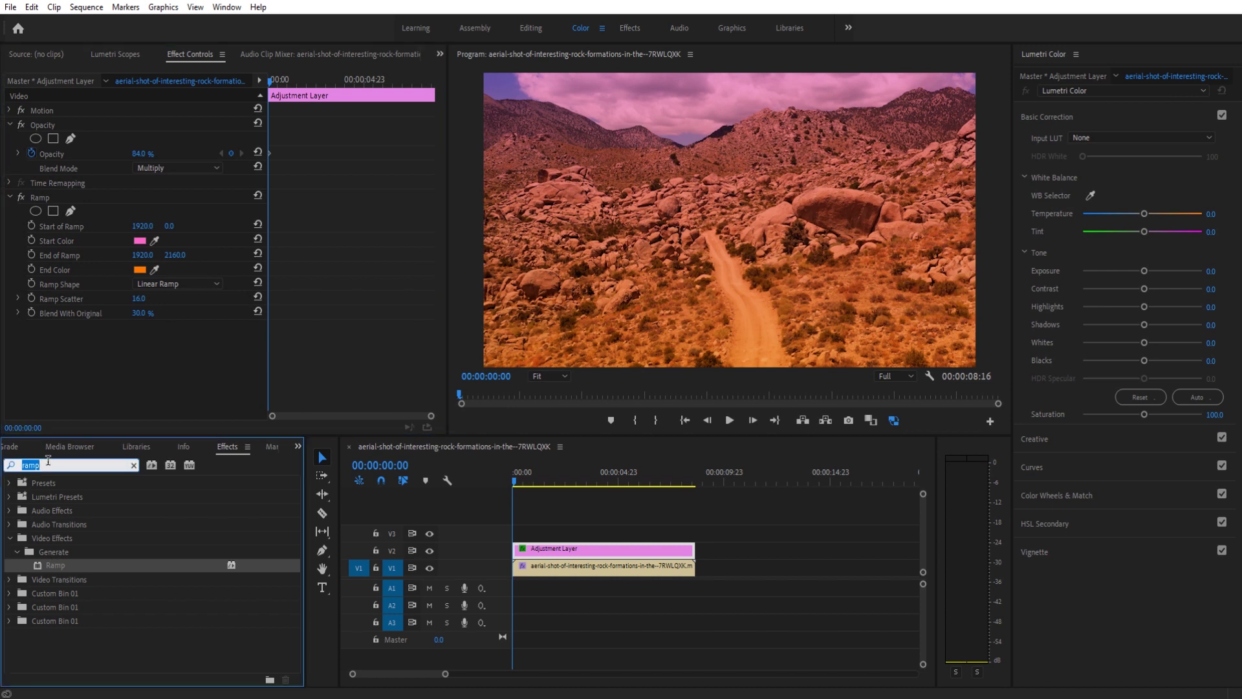
text(cont)
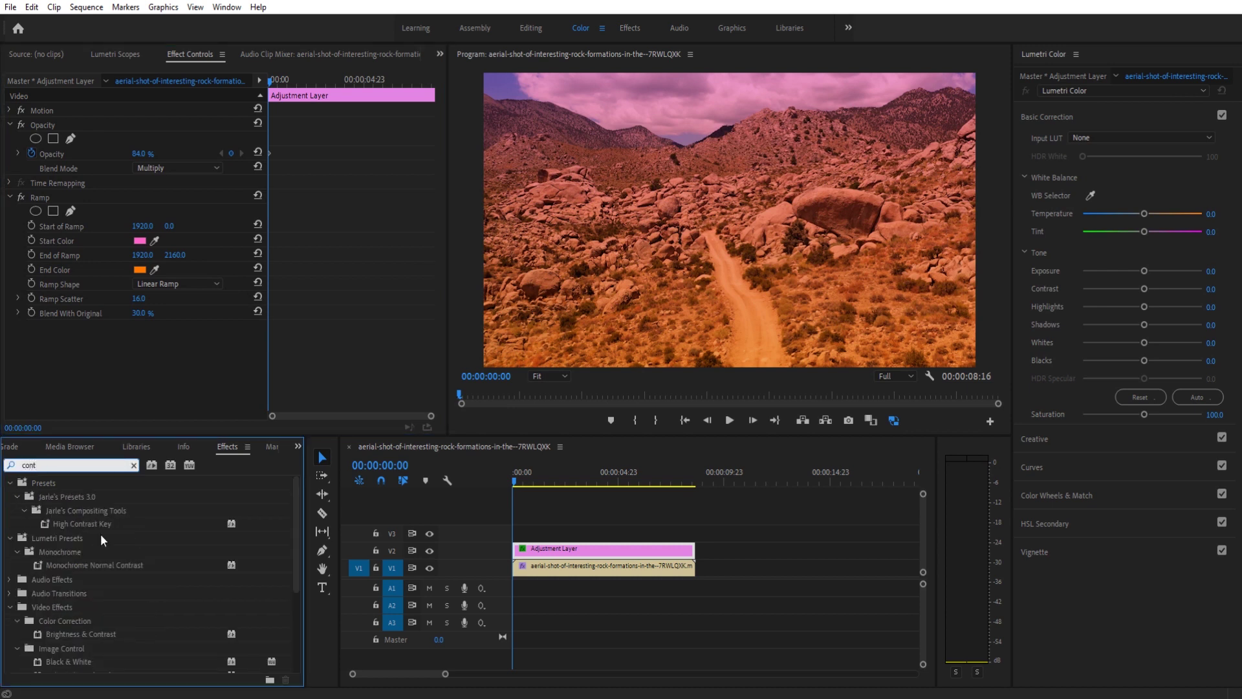
scroll(114, 579, down, 1)
click(106, 592)
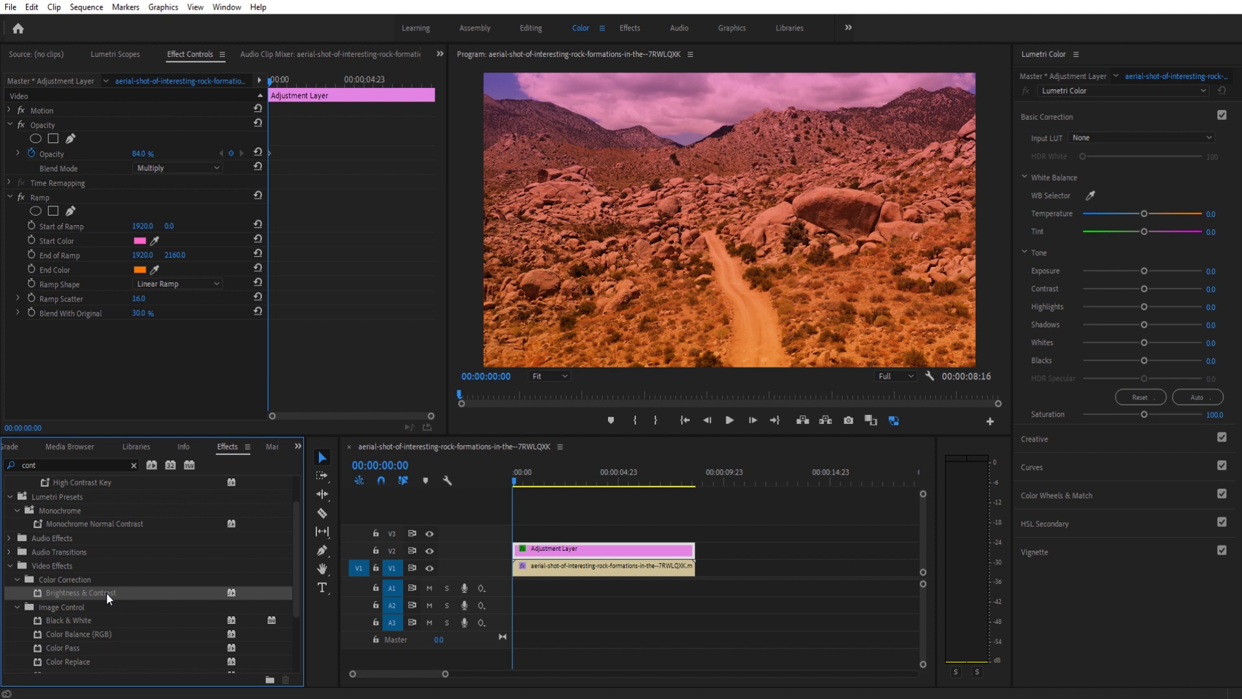
drag(89, 595, 543, 558)
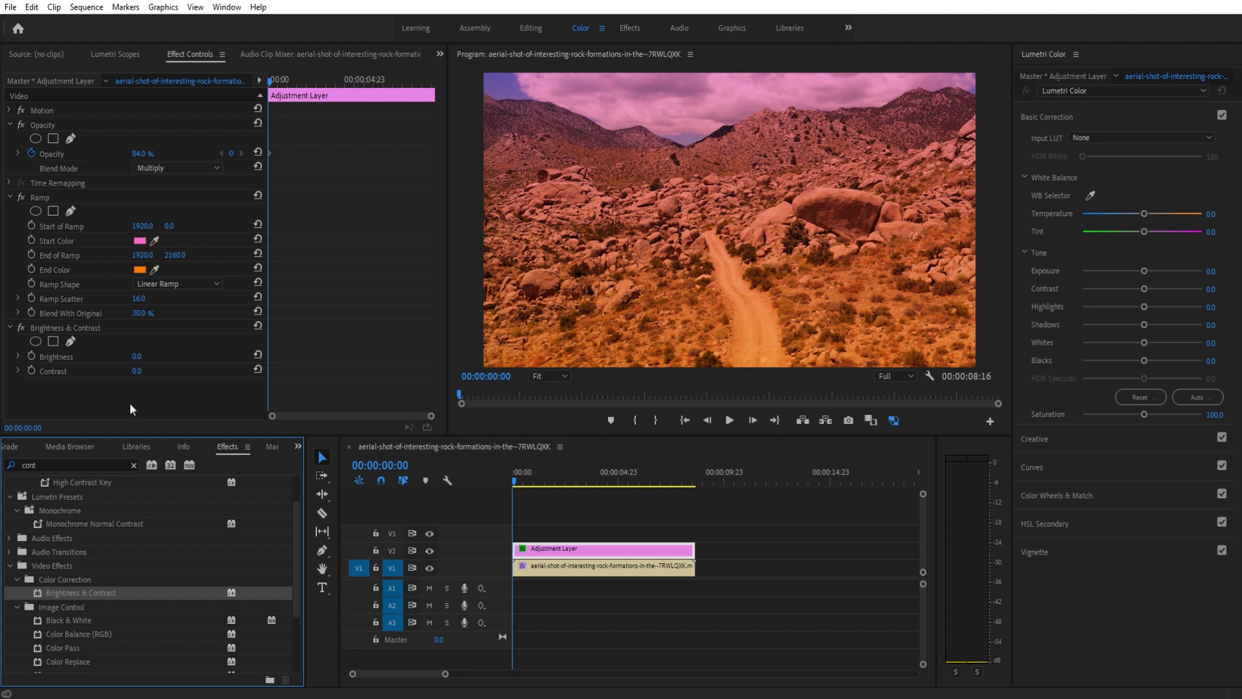
drag(136, 371, 152, 370)
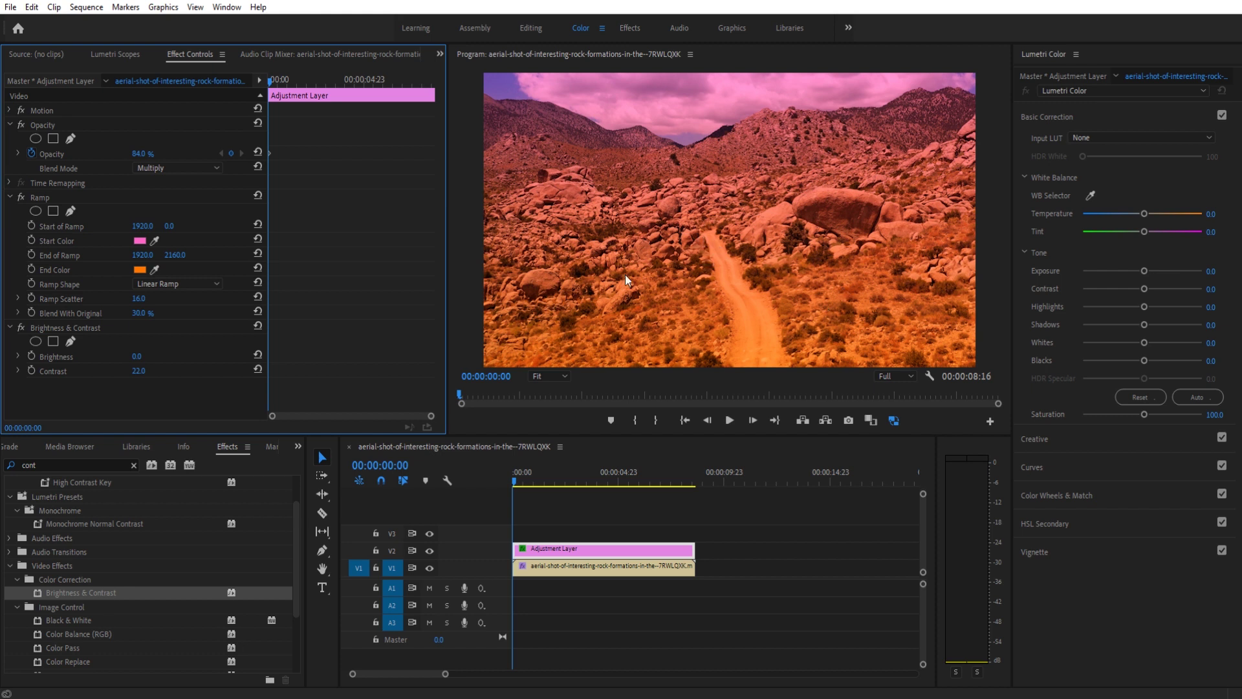
- Move the ramp's start point up into the sky in the Program Monitor
click(43, 196)
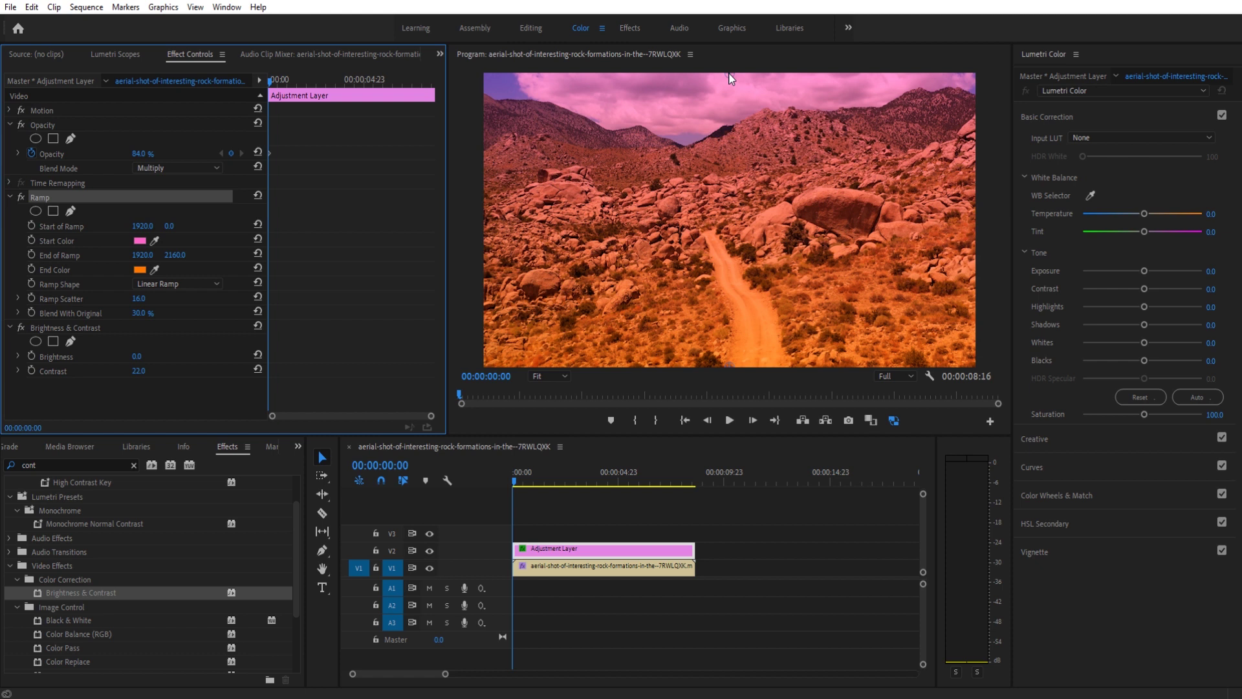
drag(728, 73, 730, 77)
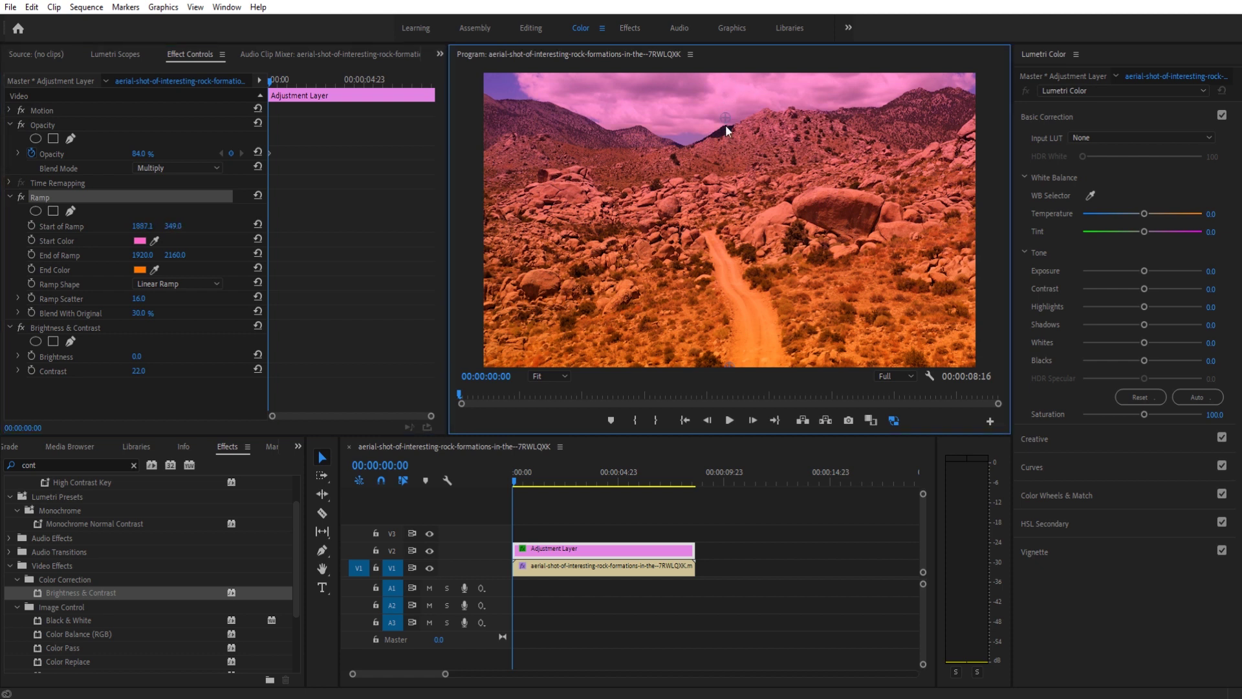
drag(725, 168, 726, 200)
drag(719, 141, 721, 75)
- Change the ramp End Color to red-orange FF5400 and raise Contrast to 30
click(140, 269)
drag(661, 287, 661, 282)
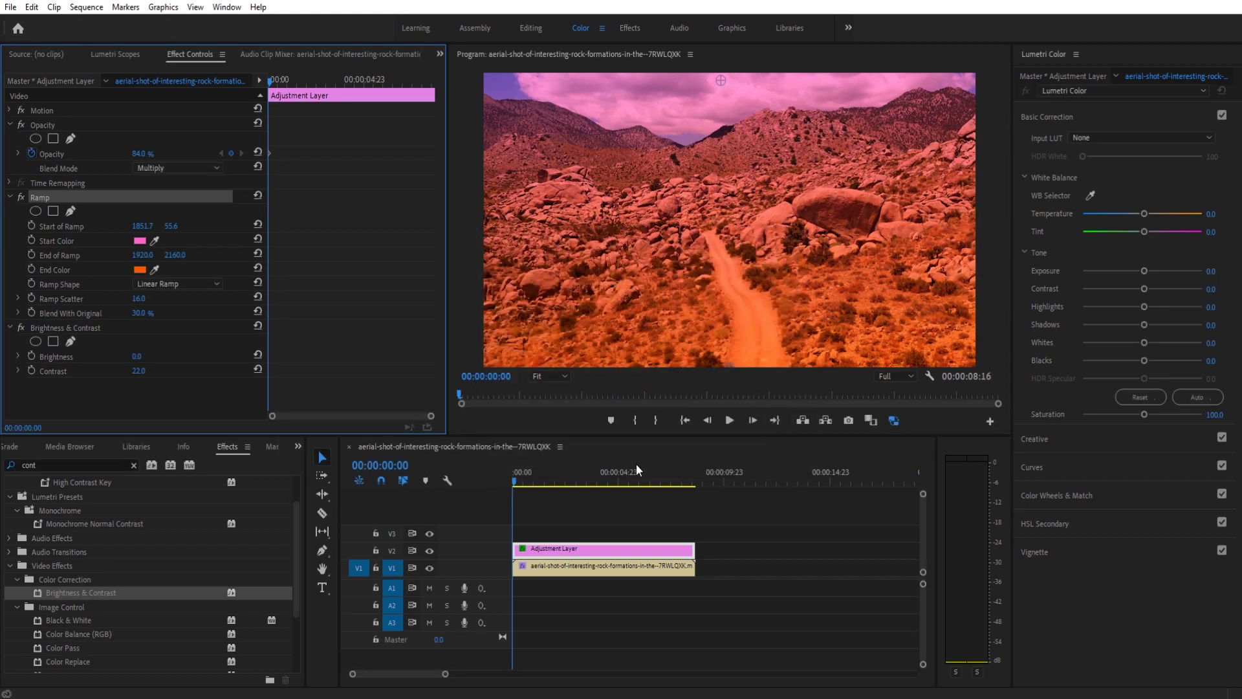
mouse_move(139, 374)
mouse_down()
mouse_move(190, 374)
mouse_move(141, 374)
mouse_up()
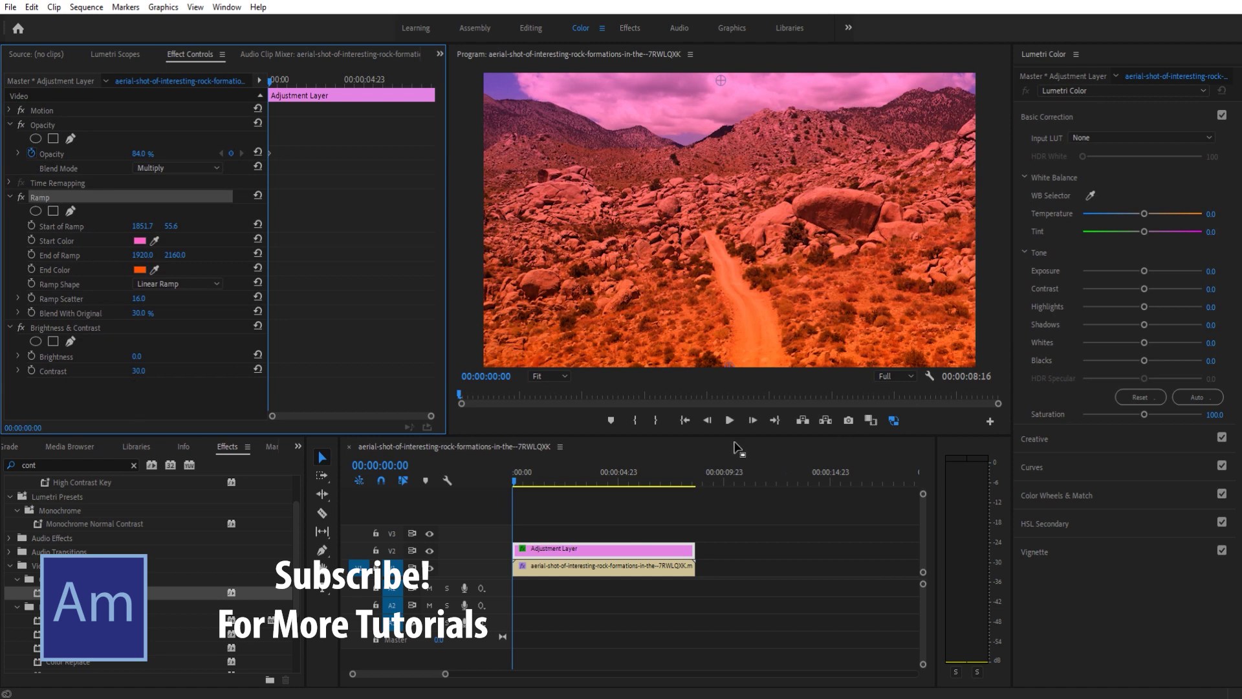
- Select the aerial clip and lower its Lumetri Vignette Amount to darken the corners
click(737, 519)
click(720, 326)
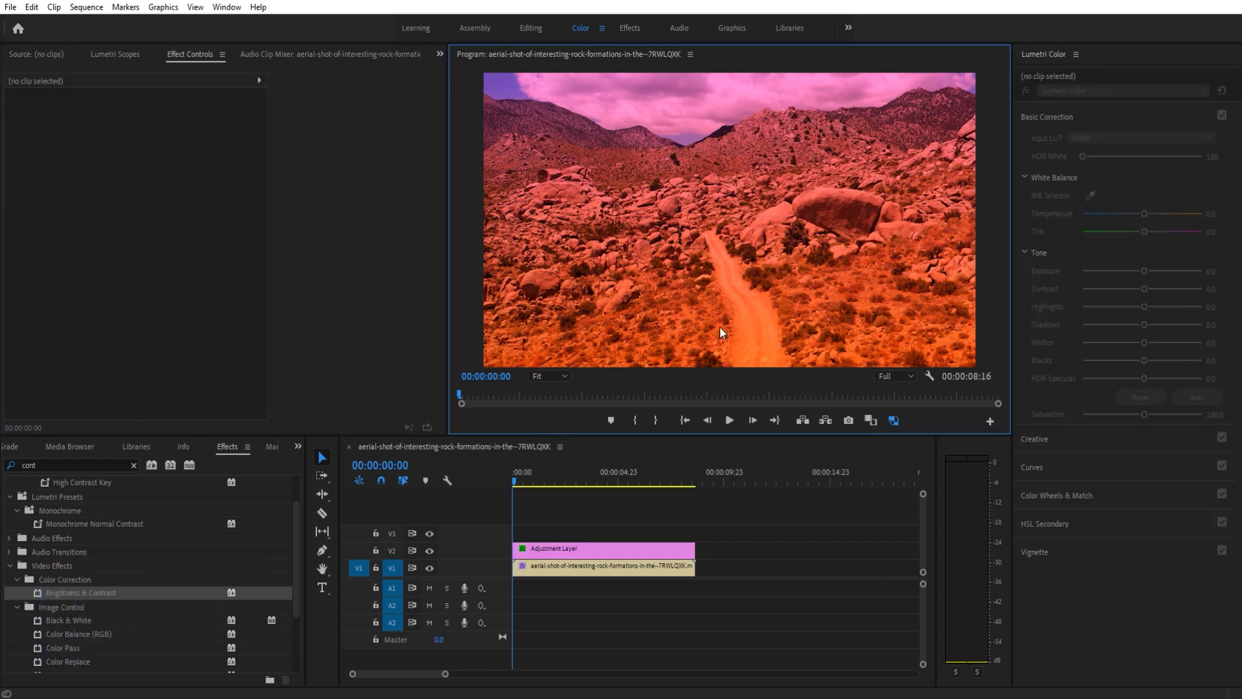
click(584, 565)
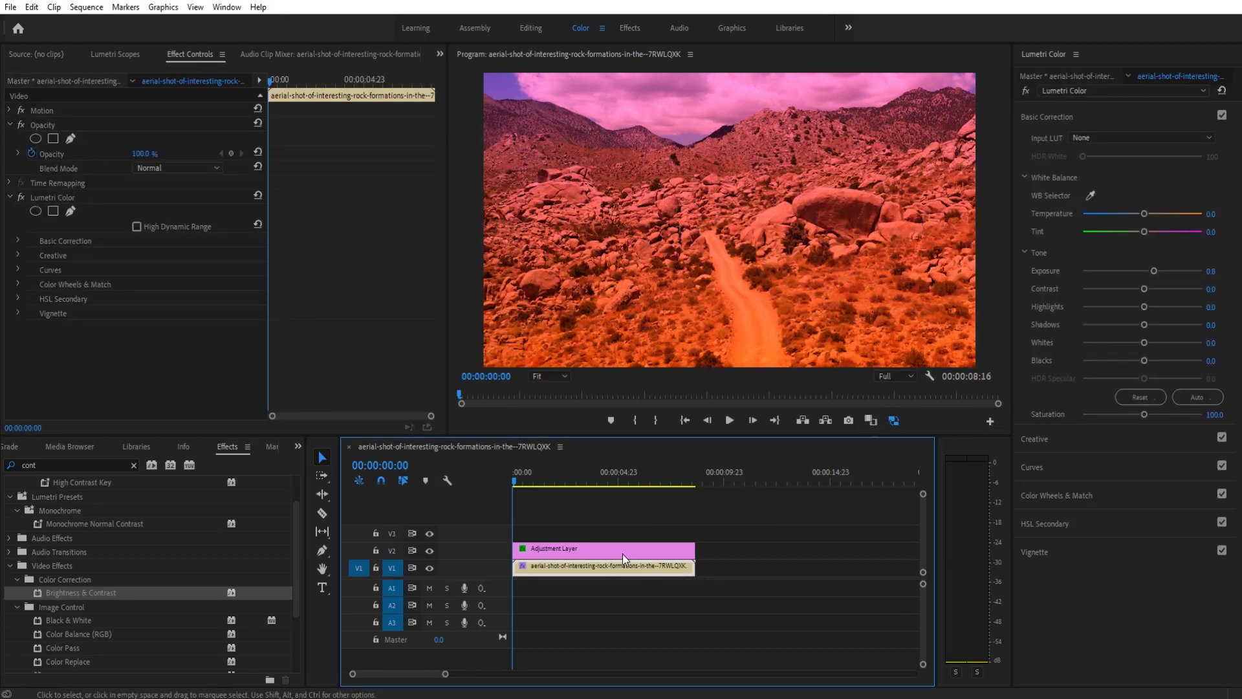
click(1099, 550)
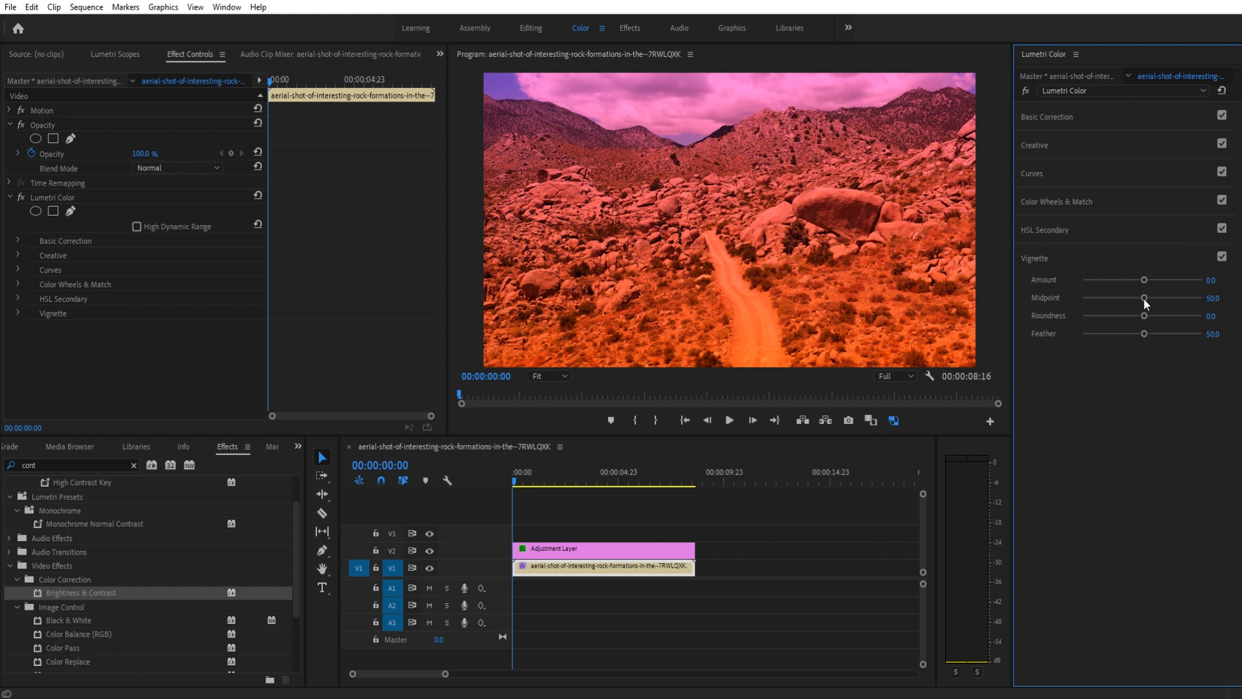
drag(1144, 280, 1127, 280)
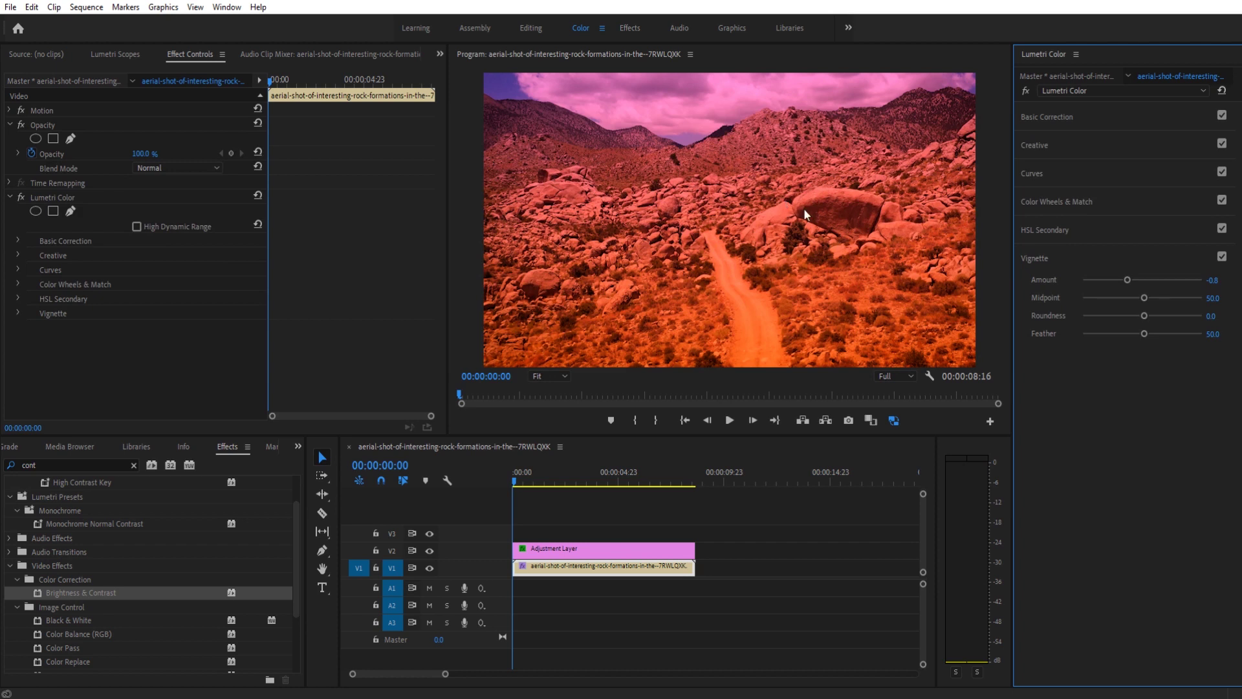
- Tint the Creative highlights toward orange-red and reset the shadow tint to neutral
click(1110, 143)
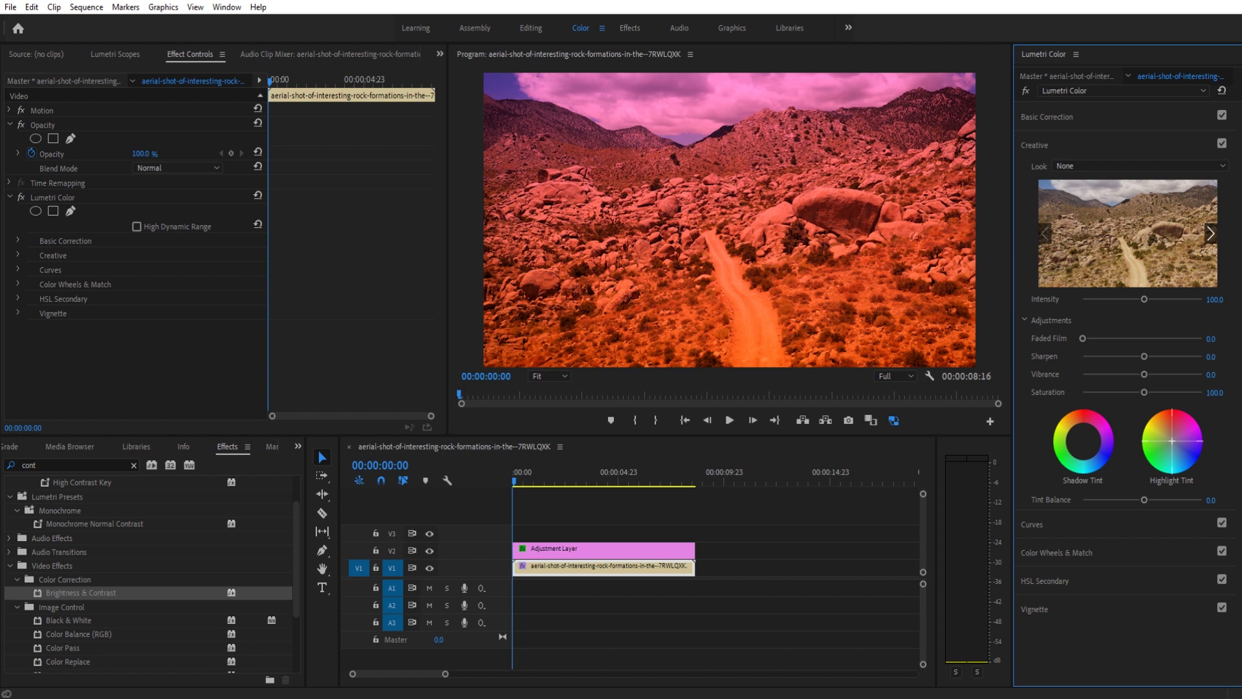
mouse_move(1167, 438)
mouse_down()
mouse_move(1156, 430)
mouse_move(1171, 443)
mouse_up()
click(1083, 441)
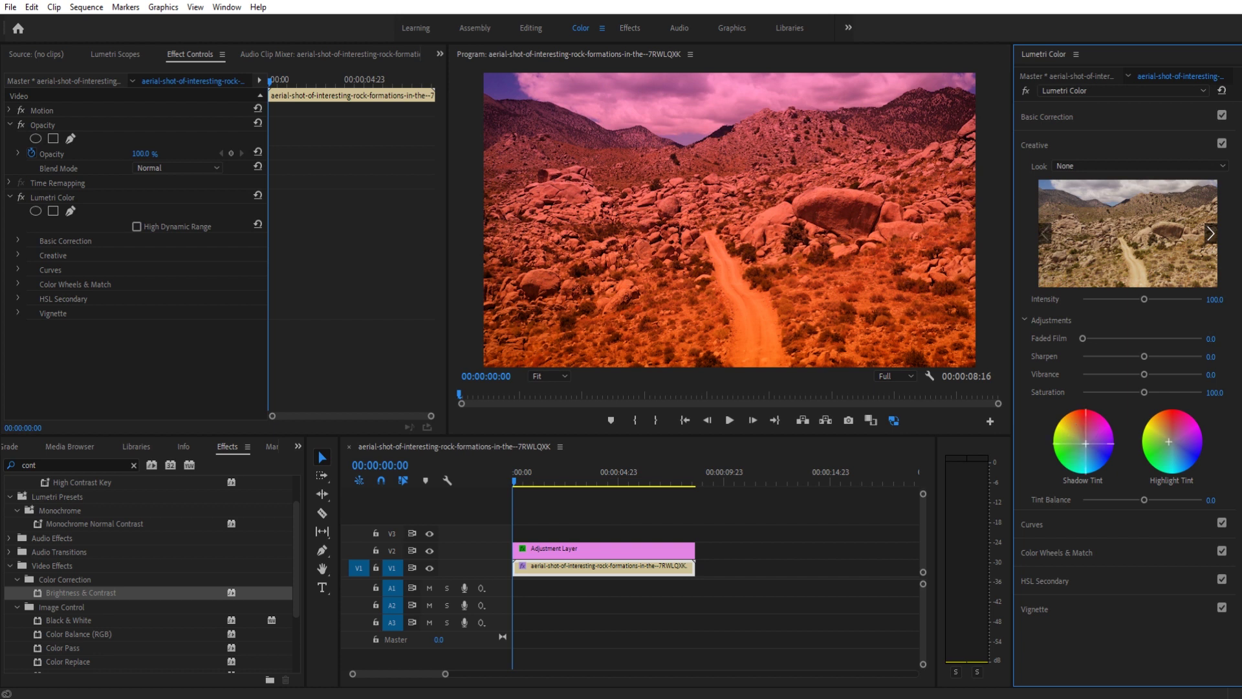
click(740, 542)
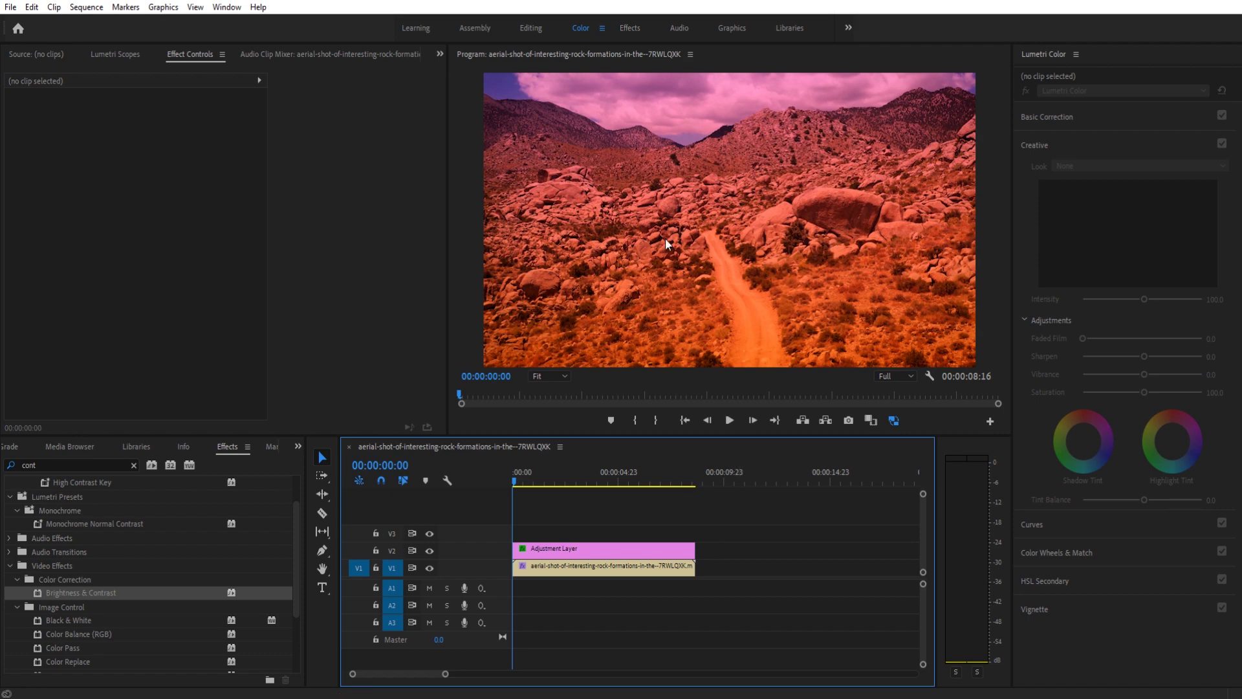
- Play the pink-orange desert grade in a maximized Program Monitor, stopping at 00:00:06:19
key(space)
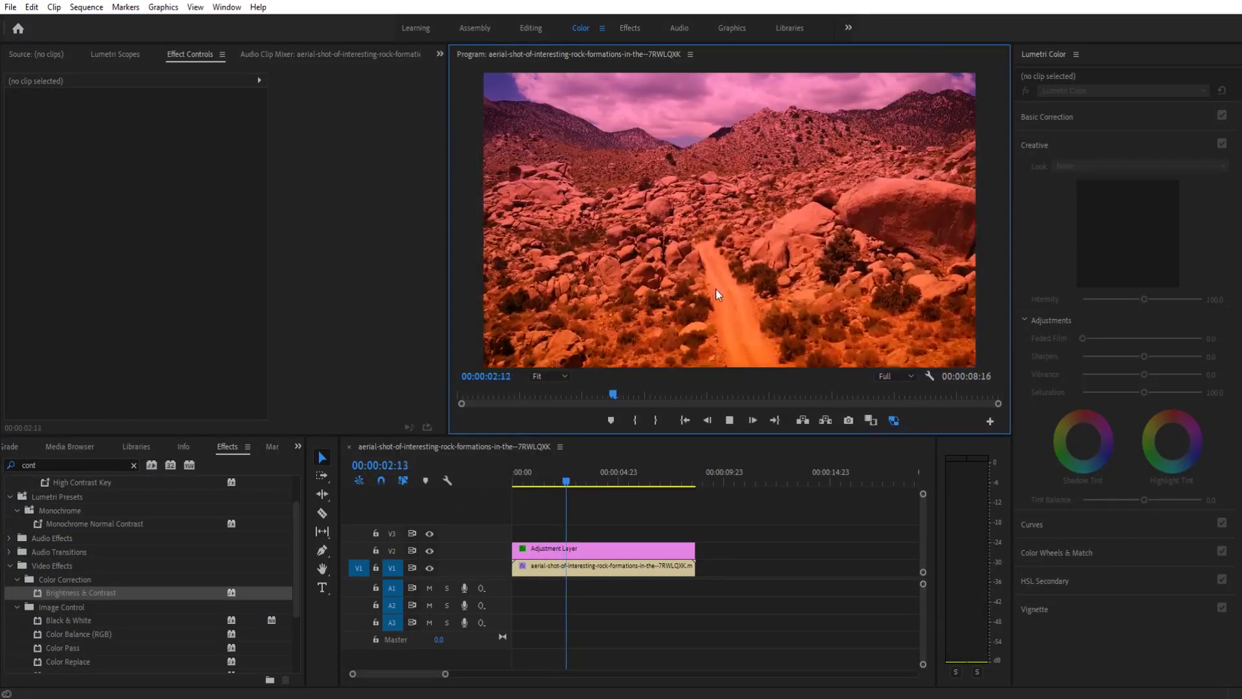
key(grave)
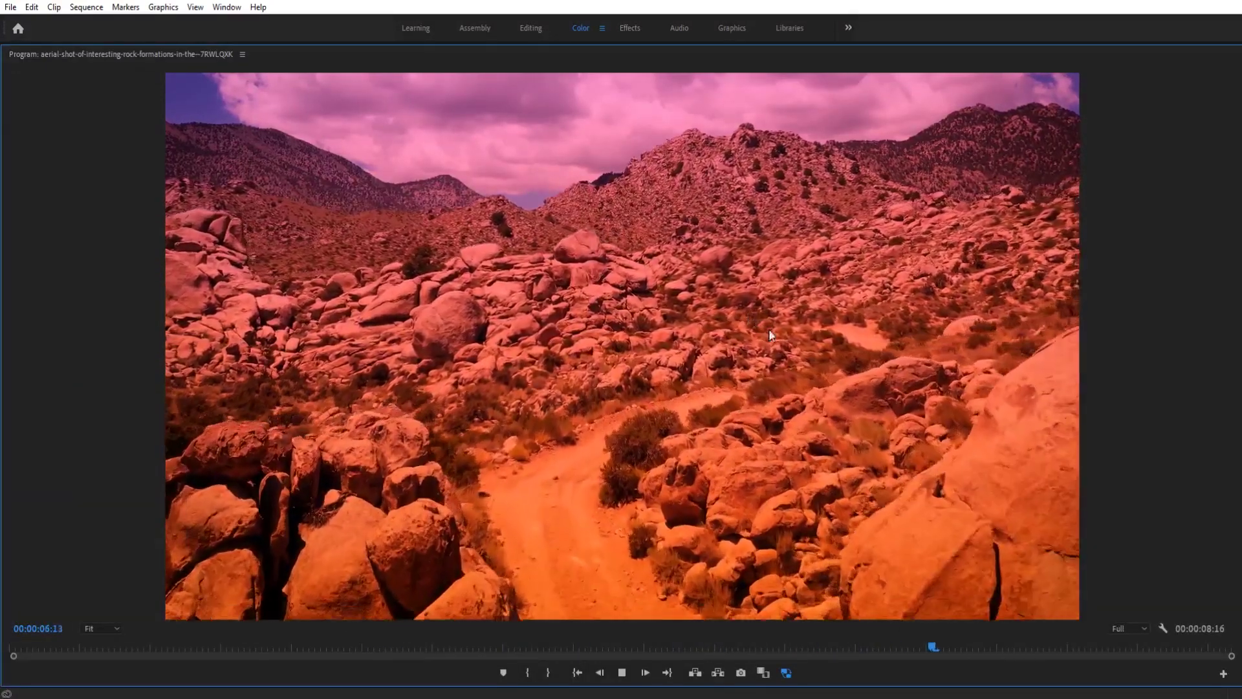
key(space)
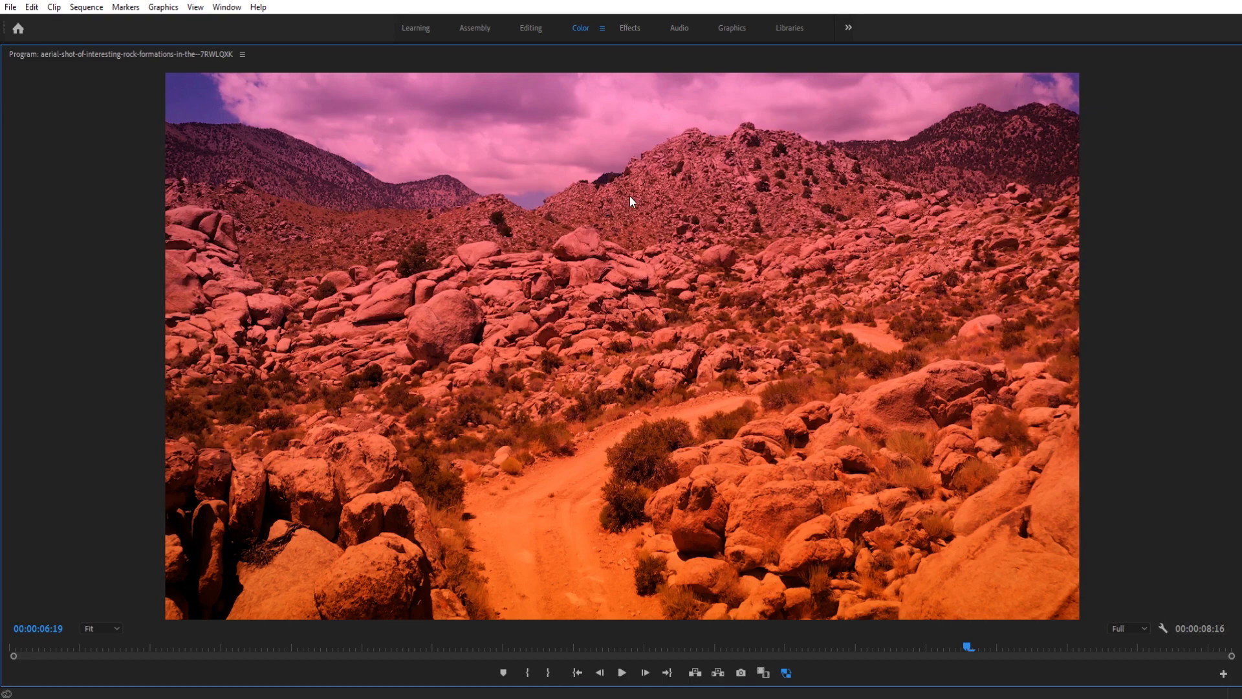
- Raise the adjustment layer's Ramp start point above the frame to 1851.7, -303.5, then replay it enlarged
key(grave)
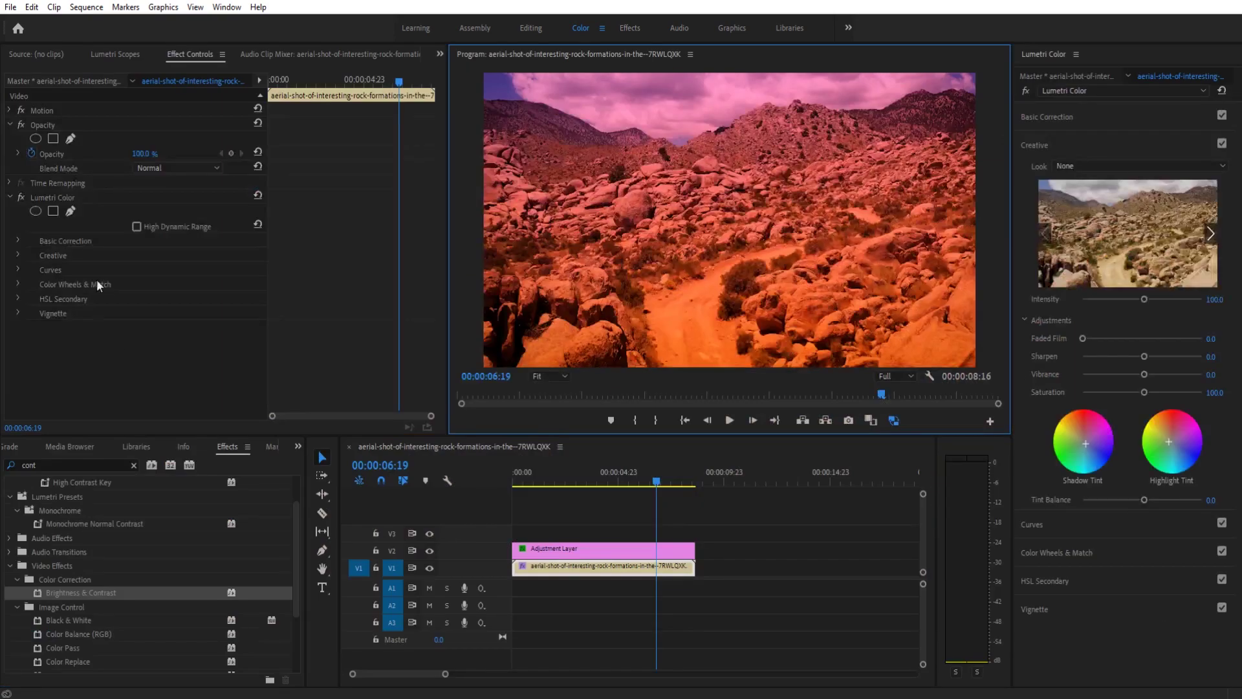
click(548, 551)
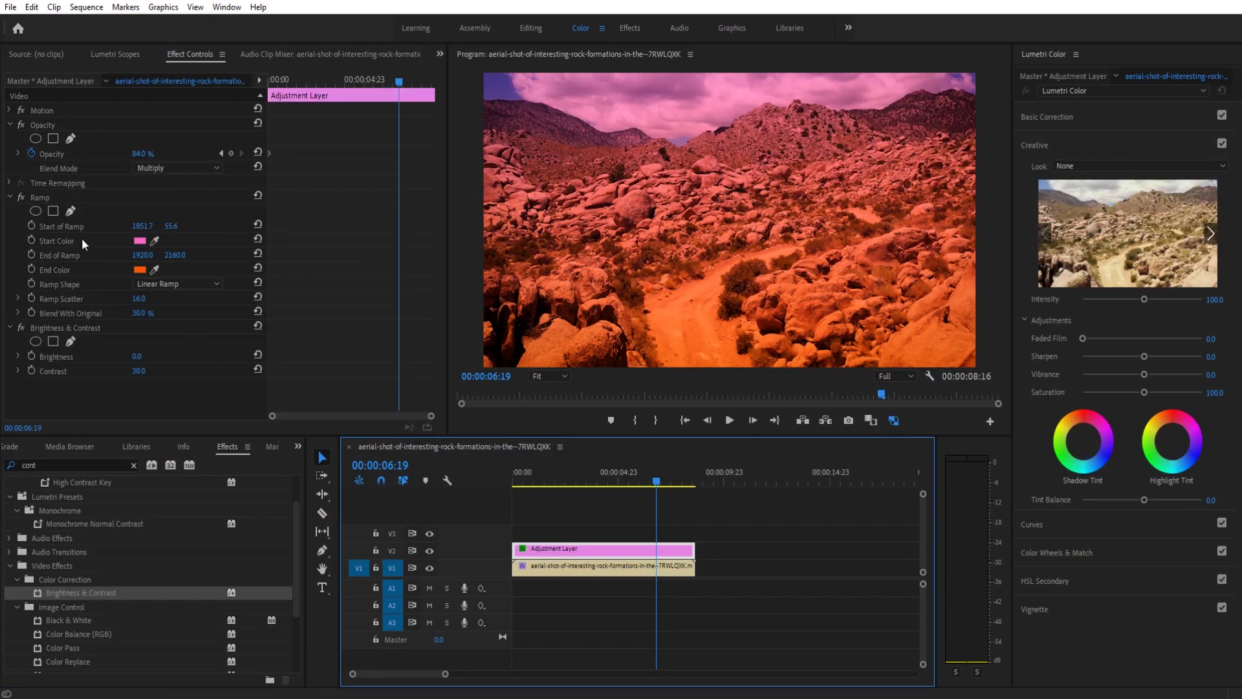
click(67, 226)
drag(722, 82, 723, 55)
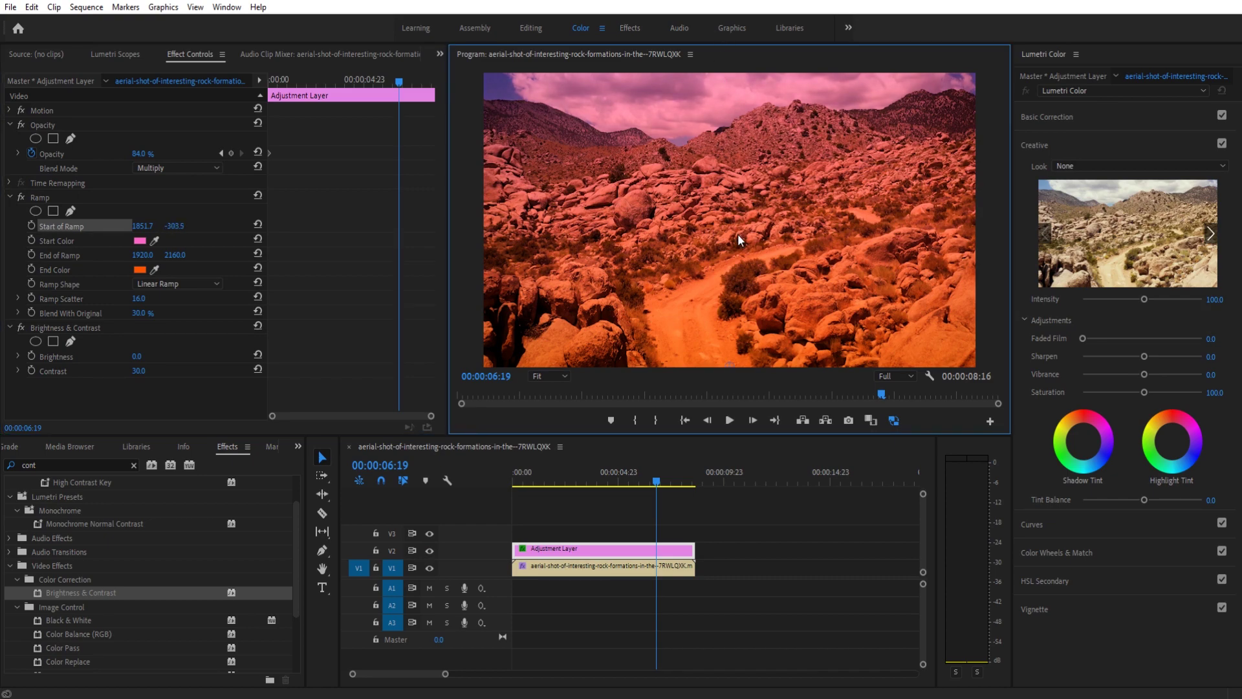
key(grave)
key(space)
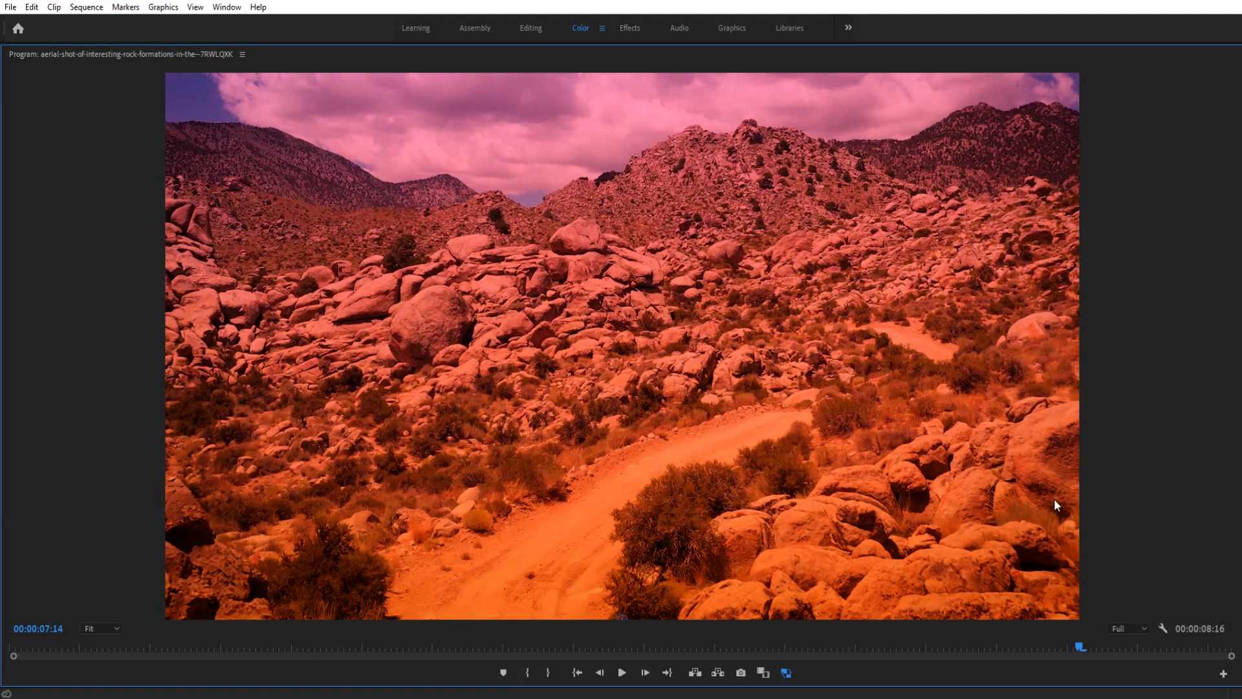
key(space)
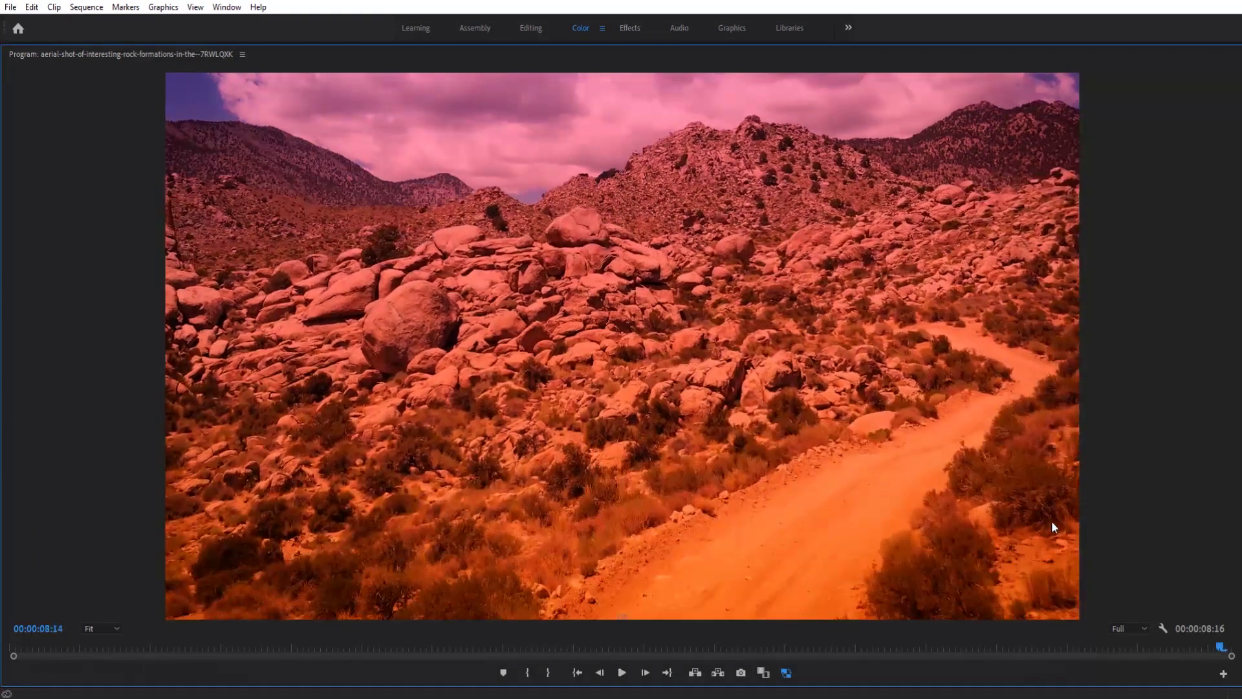